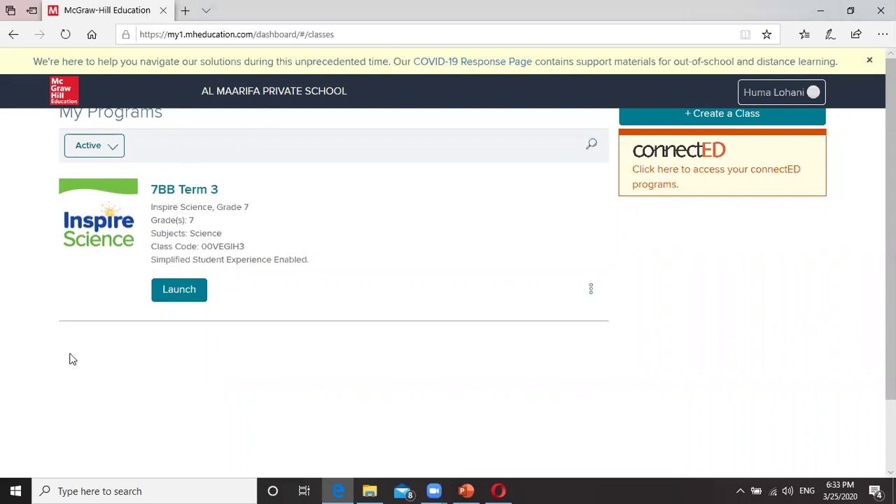
# Step: Review the 7BB Term 3 assignments list, then return to My Programs
pyautogui.click(180, 294)
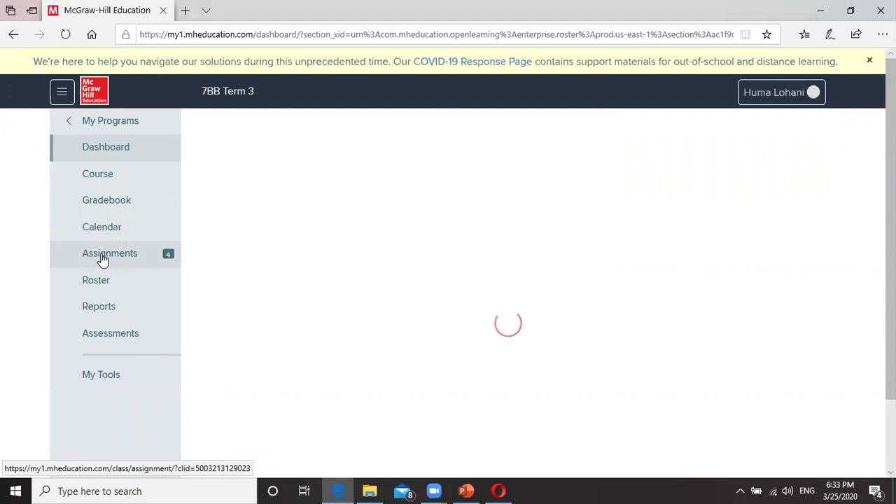
pyautogui.click(103, 259)
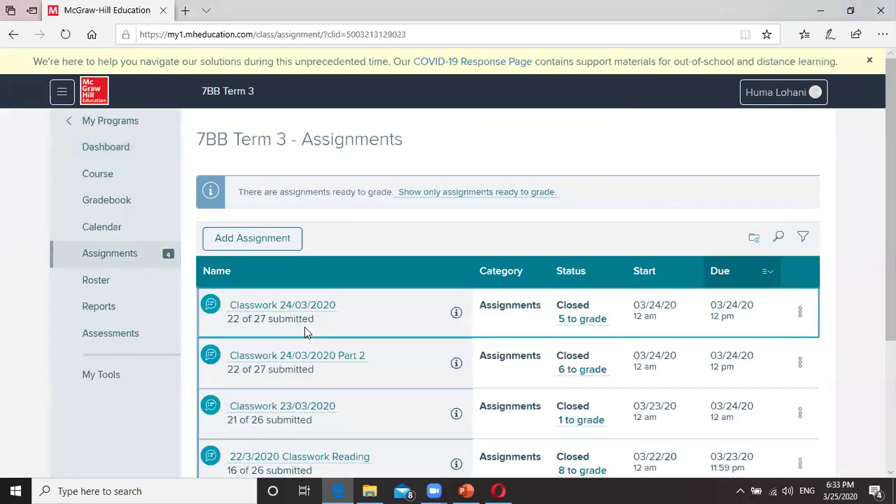
pyautogui.scroll(-2, 310, 316)
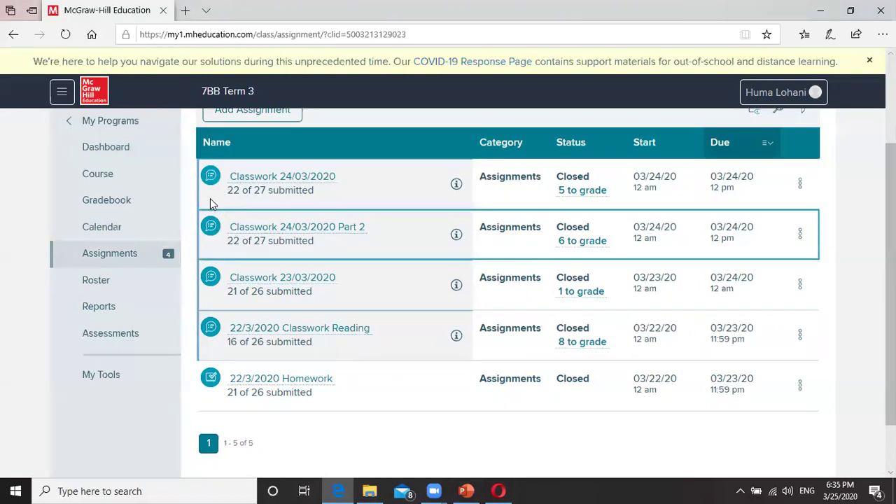
pyautogui.click(131, 130)
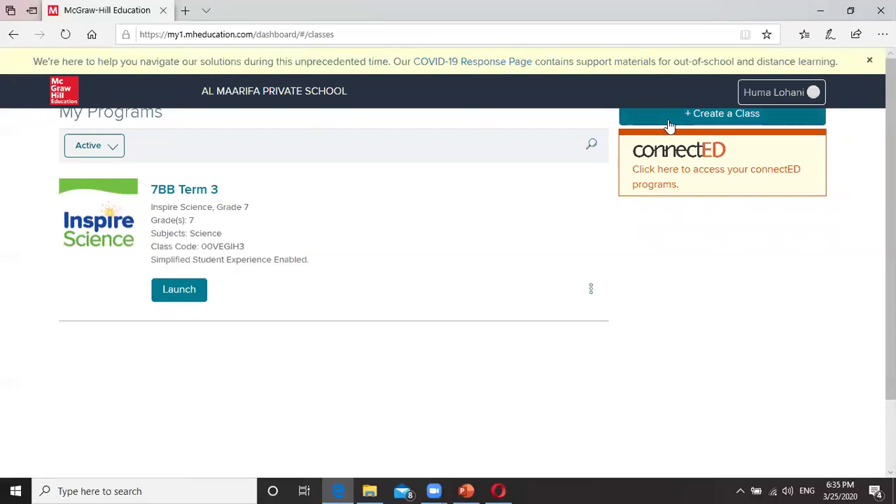
# Step: Start a new class and pick the Inspire Science, Grade 7 program from the library
pyautogui.click(721, 117)
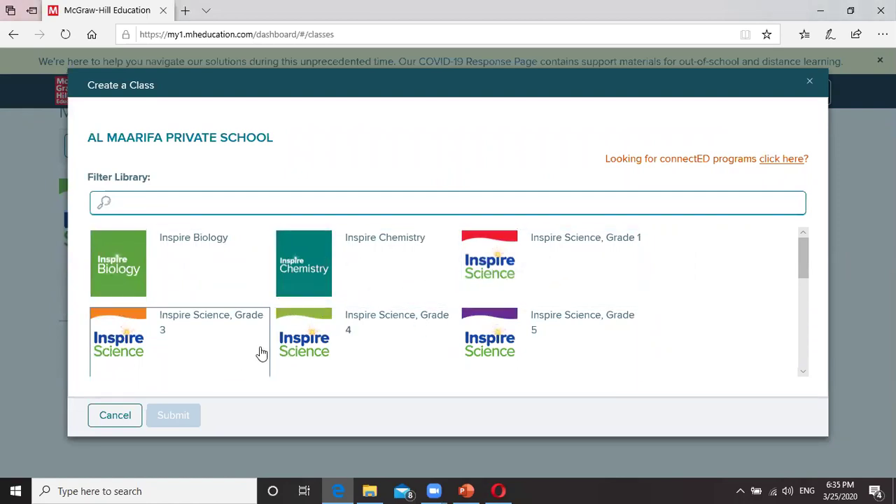
pyautogui.scroll(-1, 458, 348)
pyautogui.scroll(-1, 367, 317)
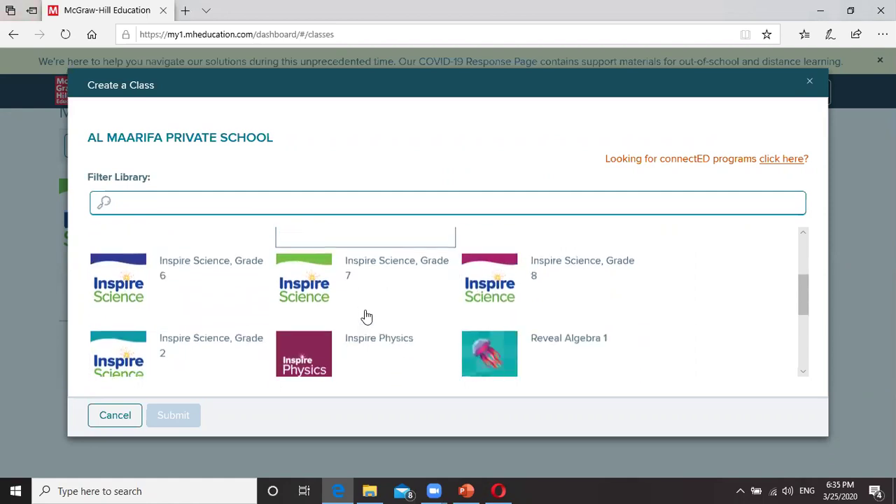
pyautogui.scroll(-3, 294, 347)
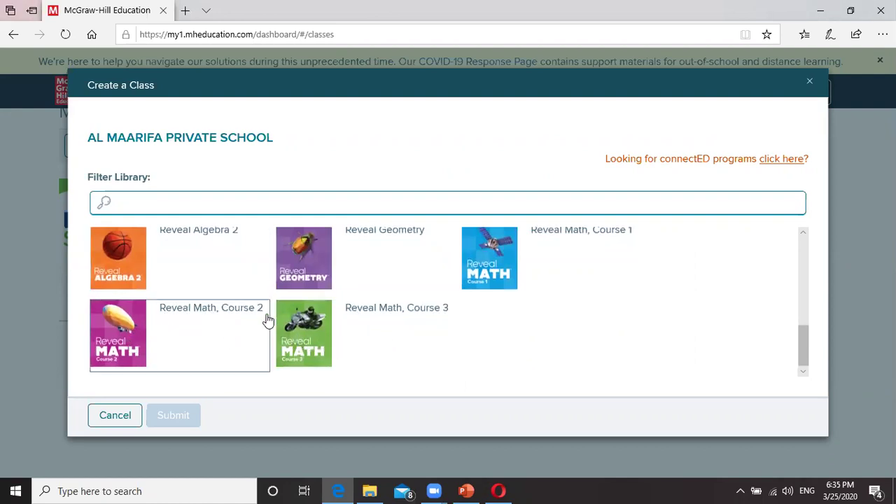
pyautogui.scroll(1, 394, 294)
pyautogui.scroll(3, 394, 297)
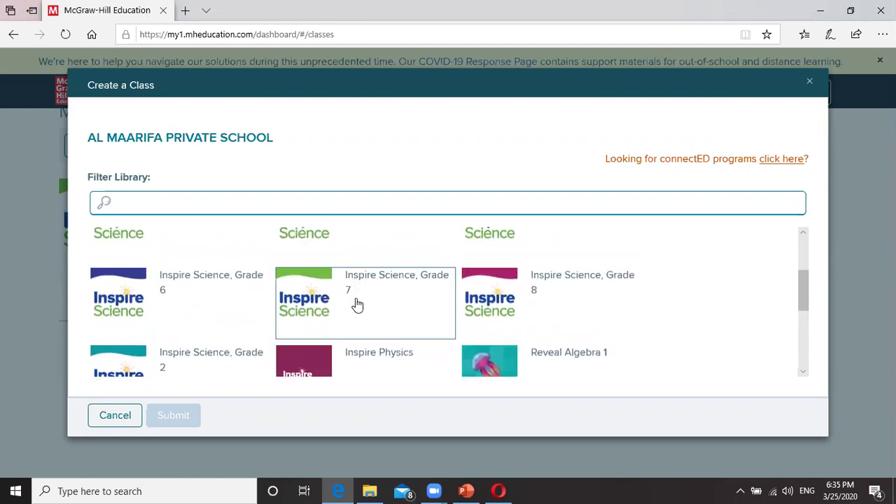
pyautogui.click(353, 297)
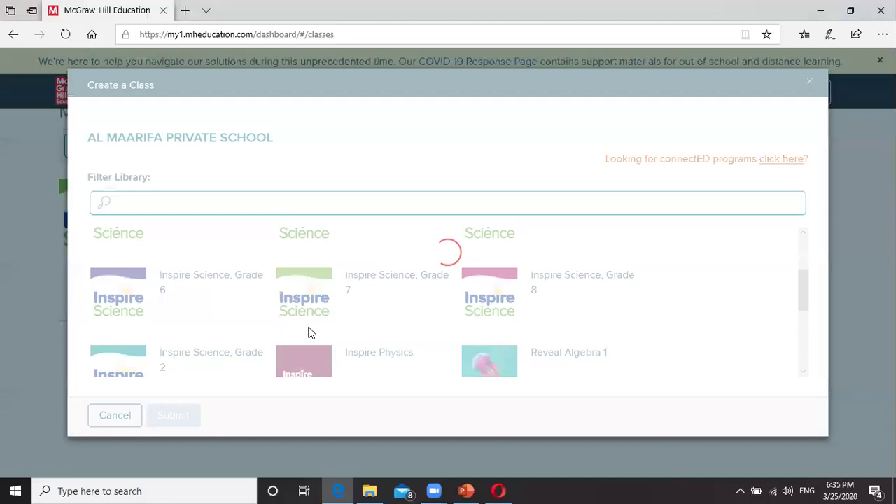
# Step: Enter a class name, choose Science as subject and 7th Grade as grade level
pyautogui.click(181, 269)
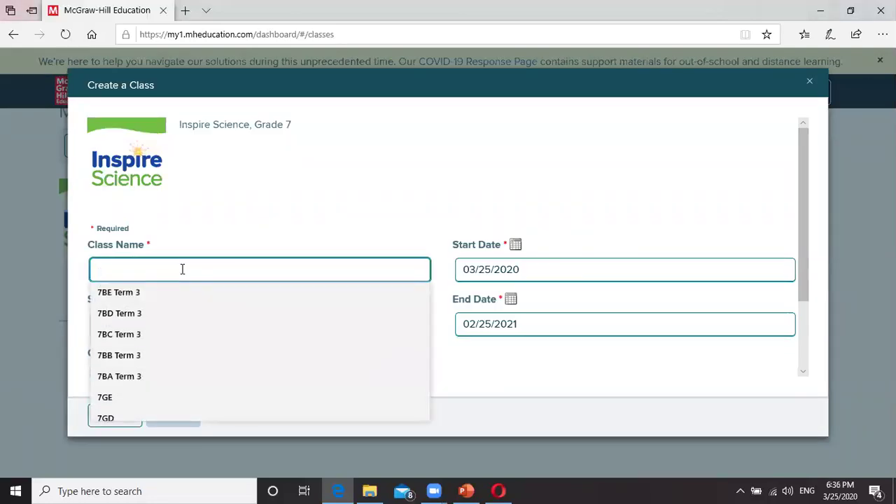
pyautogui.write('7BB')
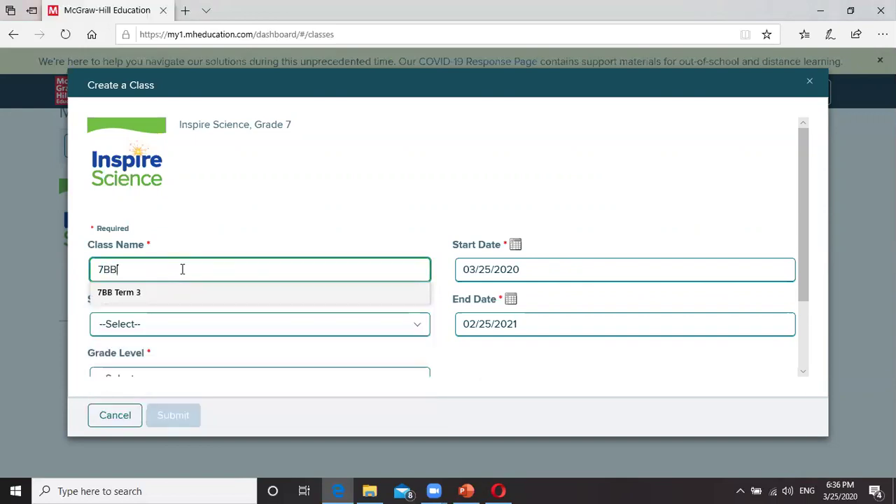
pyautogui.write(' term 3')
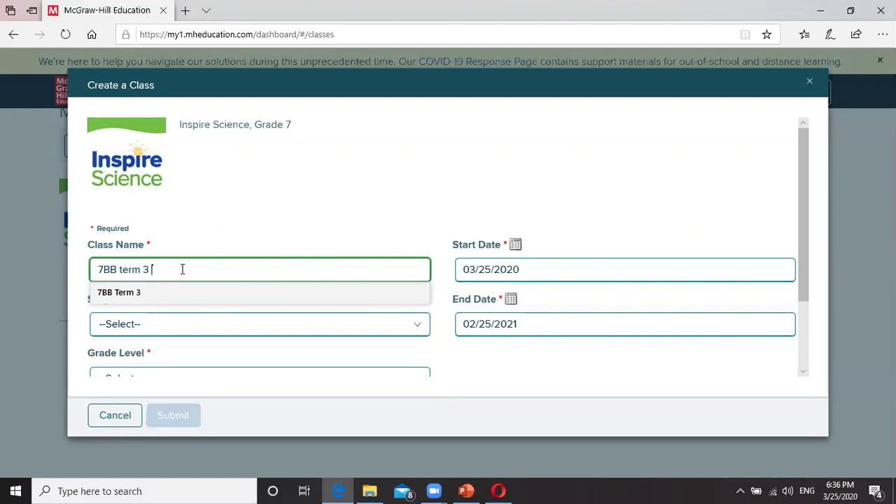
pyautogui.click(162, 326)
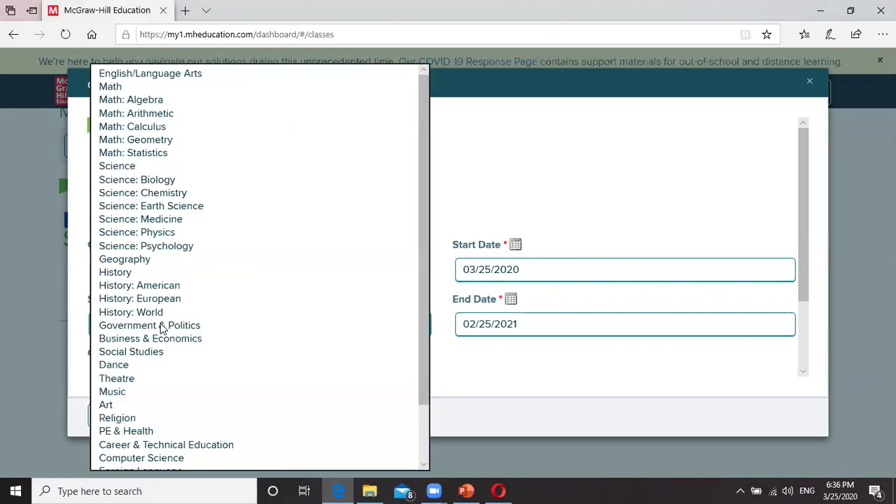
pyautogui.click(179, 167)
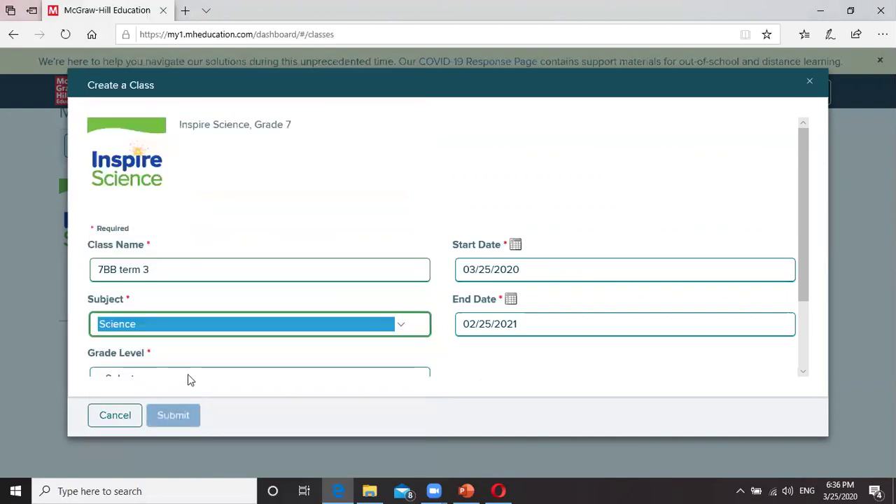
pyautogui.scroll(-1, 182, 336)
pyautogui.click(176, 299)
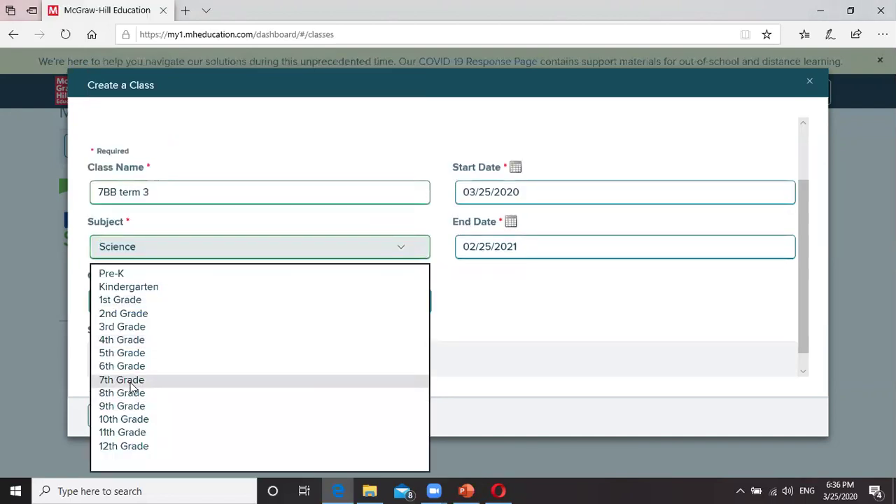
pyautogui.click(131, 381)
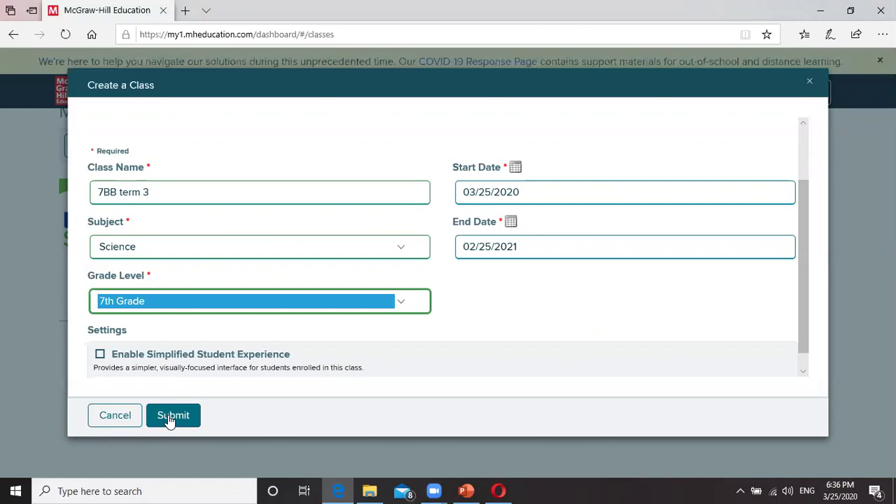
# Step: Rename the class to 'Tutorial' and submit the form
pyautogui.click(160, 192)
pyautogui.doubleClick(159, 192)
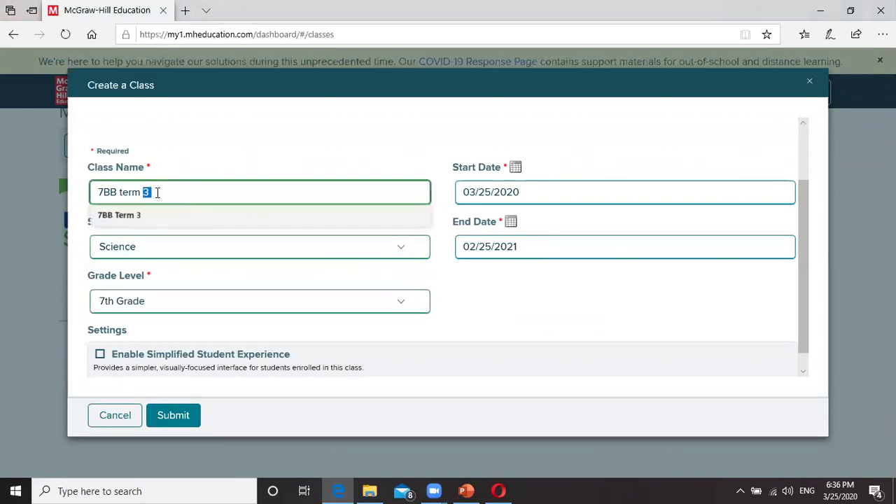
pyautogui.moveTo(159, 193); pyautogui.dragTo(96, 193)
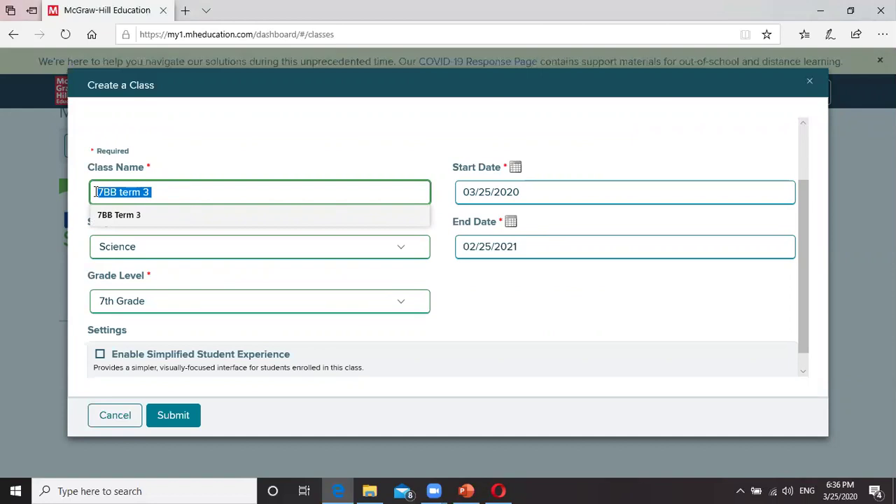
pyautogui.write('Tutori')
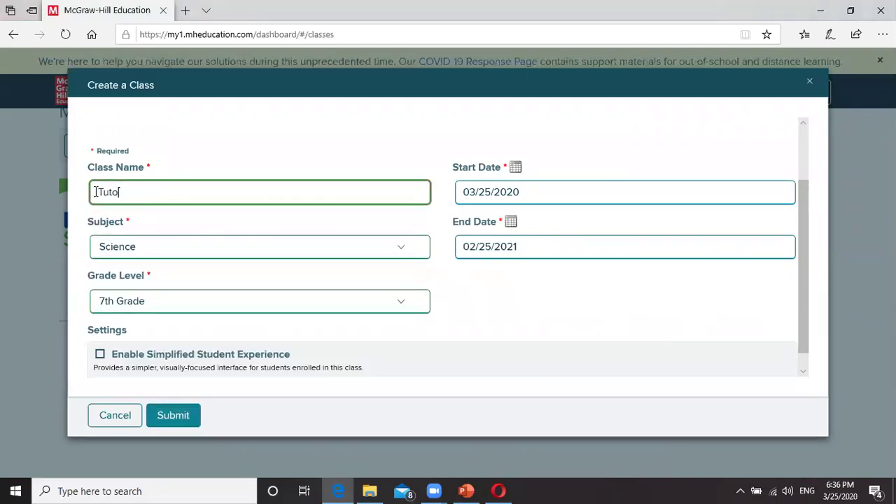
pyautogui.write('al')
pyautogui.click(172, 415)
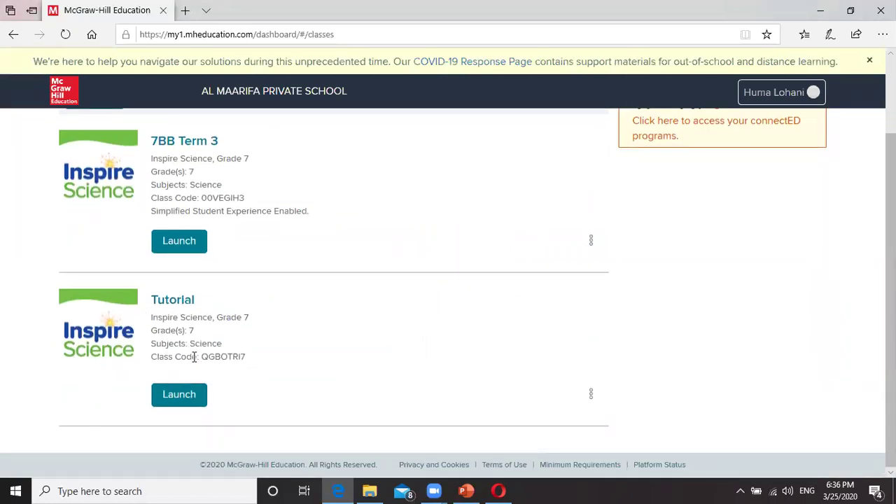
# Step: Copy the Tutorial class's code and bring up the login page in Opera
pyautogui.moveTo(246, 357); pyautogui.dragTo(155, 358)
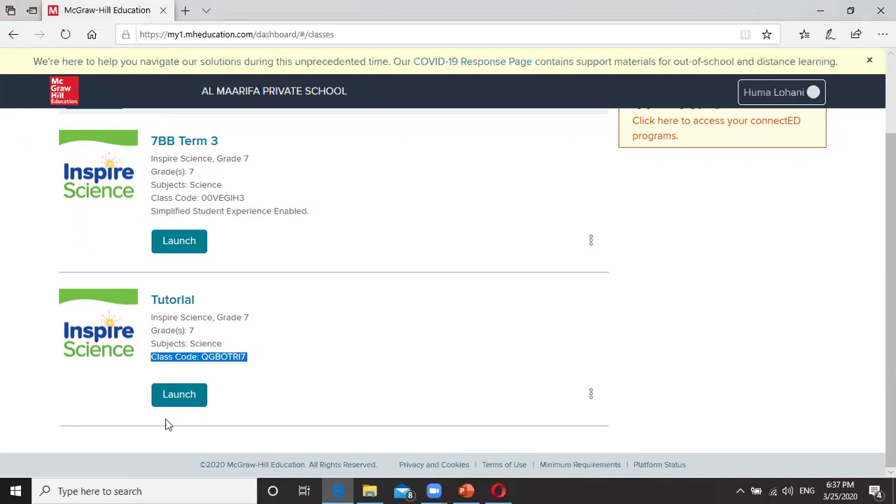
pyautogui.click(255, 370)
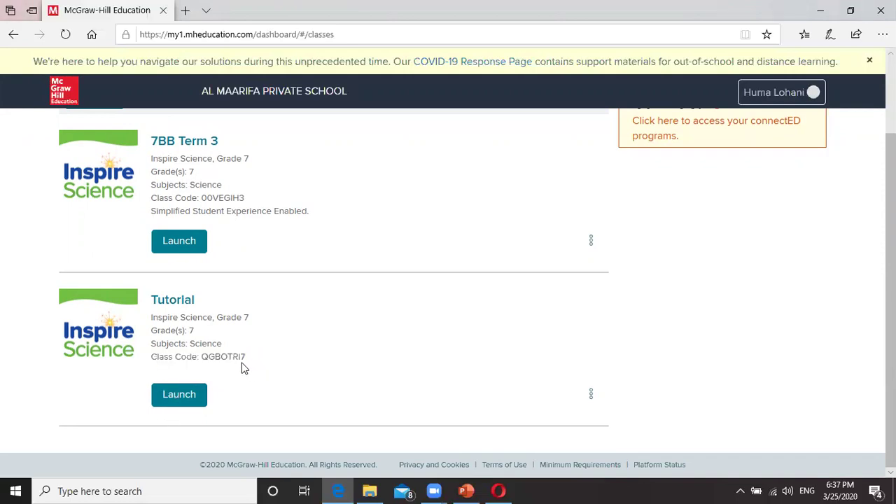
pyautogui.moveTo(245, 358); pyautogui.dragTo(209, 356)
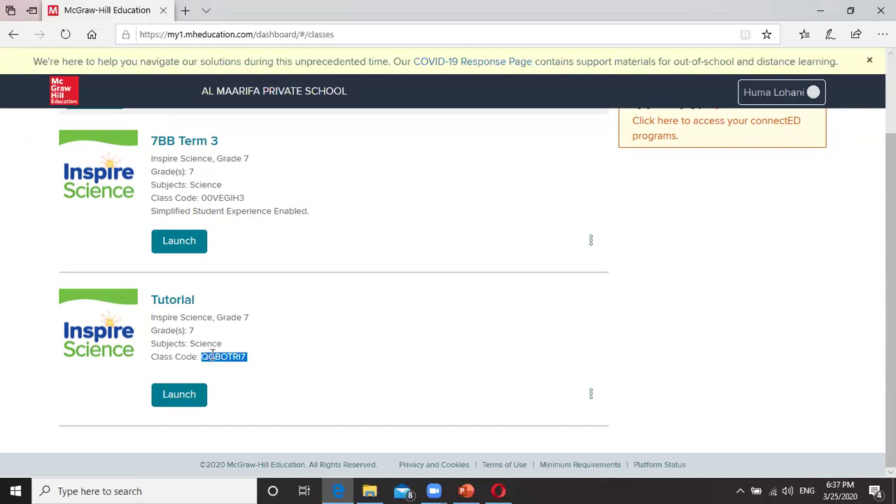
pyautogui.rightClick(215, 356)
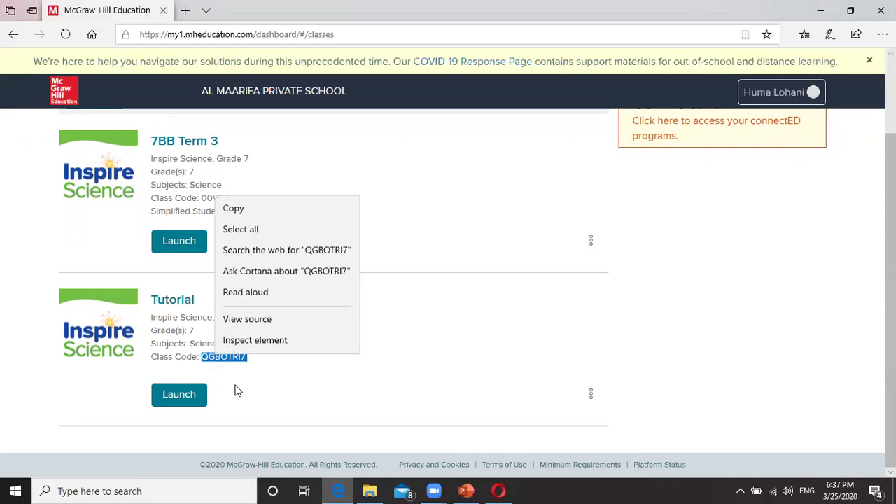
pyautogui.click(280, 387)
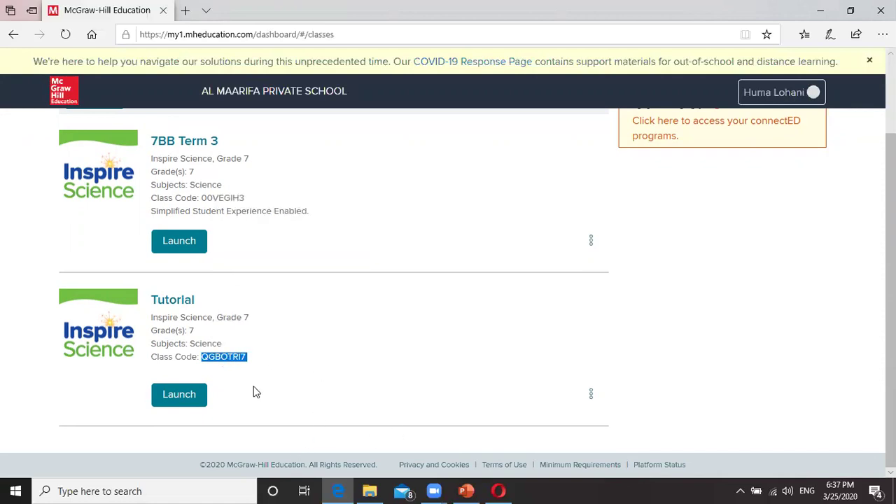
pyautogui.click(499, 491)
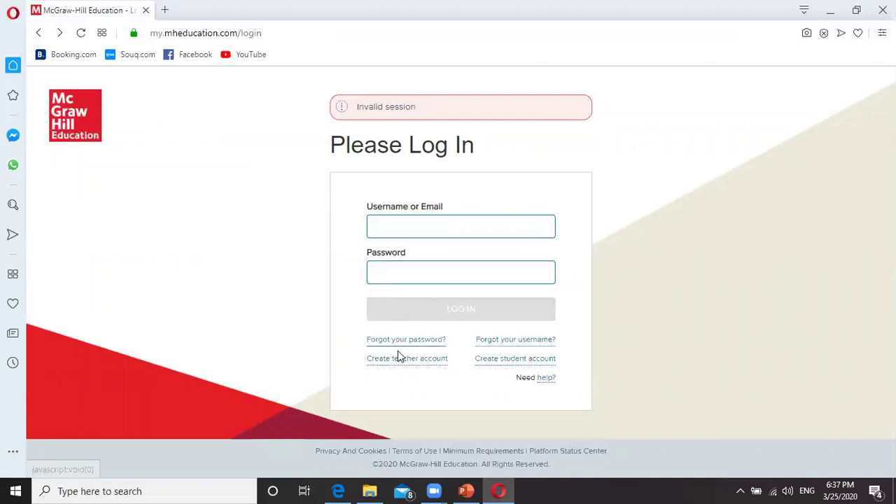
# Step: Start a student account and paste the clipboard into the Class Code field
pyautogui.click(511, 360)
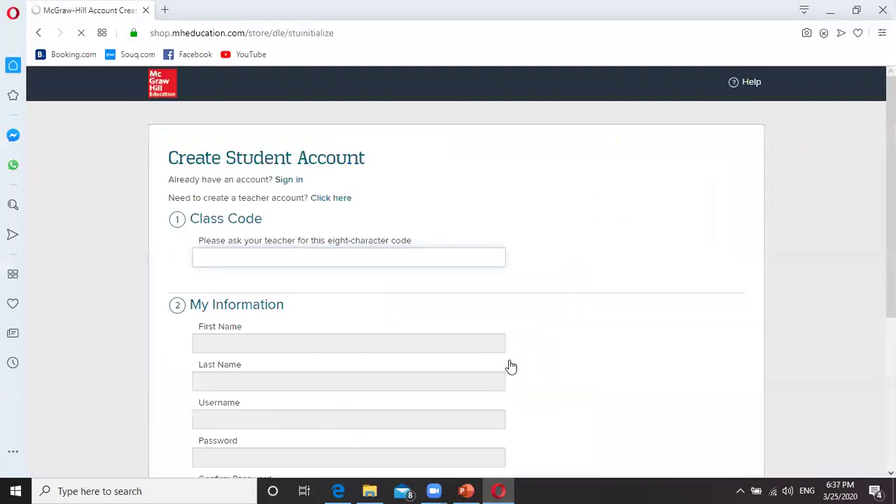
pyautogui.scroll(-2, 231, 329)
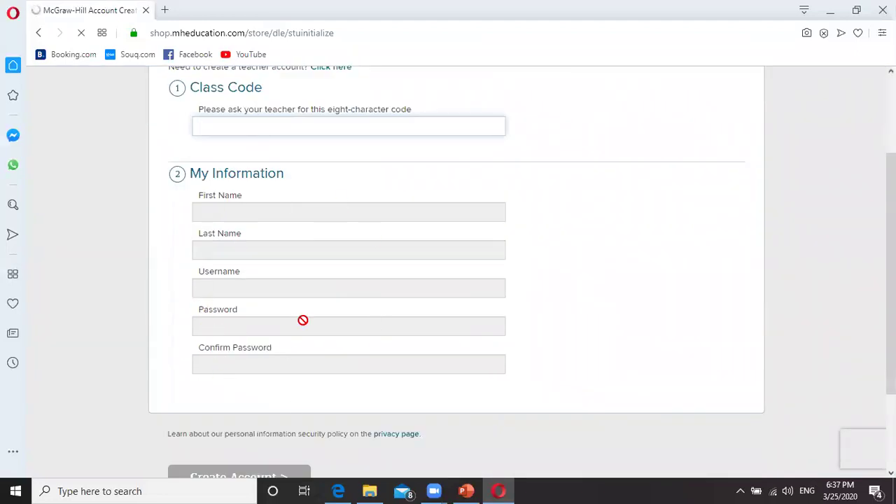
pyautogui.scroll(2, 302, 320)
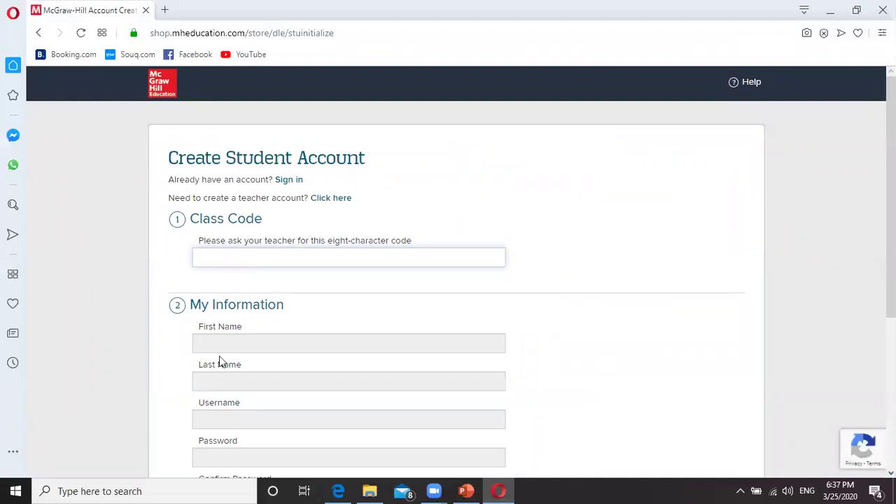
pyautogui.rightClick(208, 256)
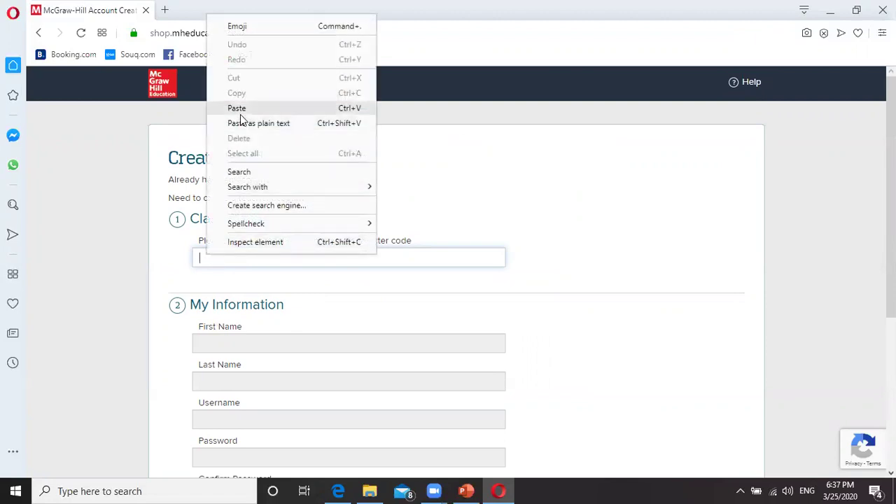
pyautogui.click(239, 111)
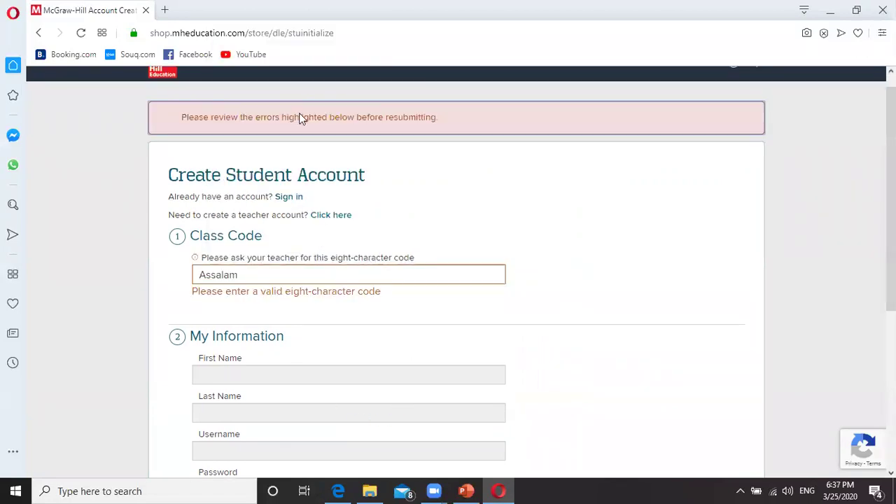
# Step: Recopy the Tutorial class code and replace the wrong Class Code entry with it
pyautogui.click(340, 491)
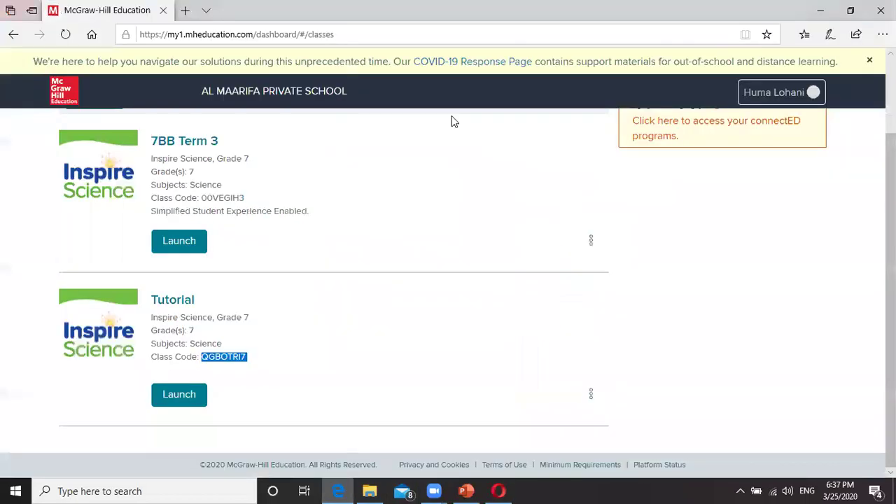
pyautogui.rightClick(230, 357)
pyautogui.click(249, 208)
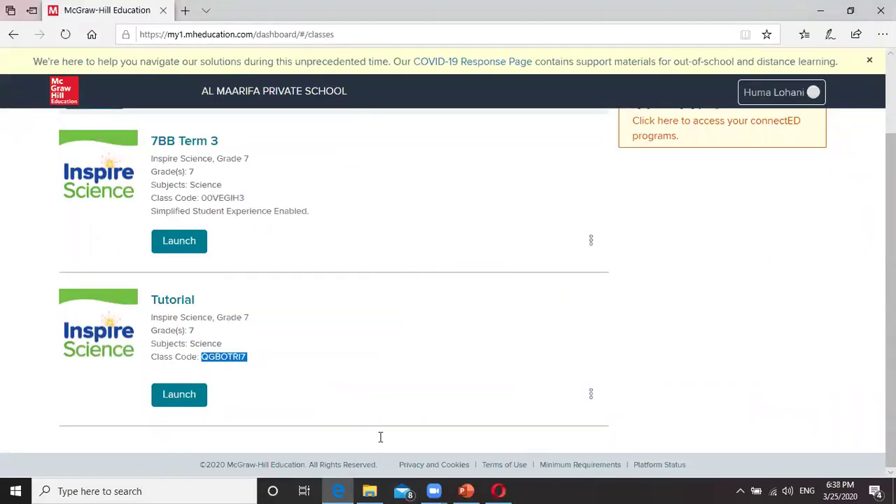
pyautogui.click(499, 490)
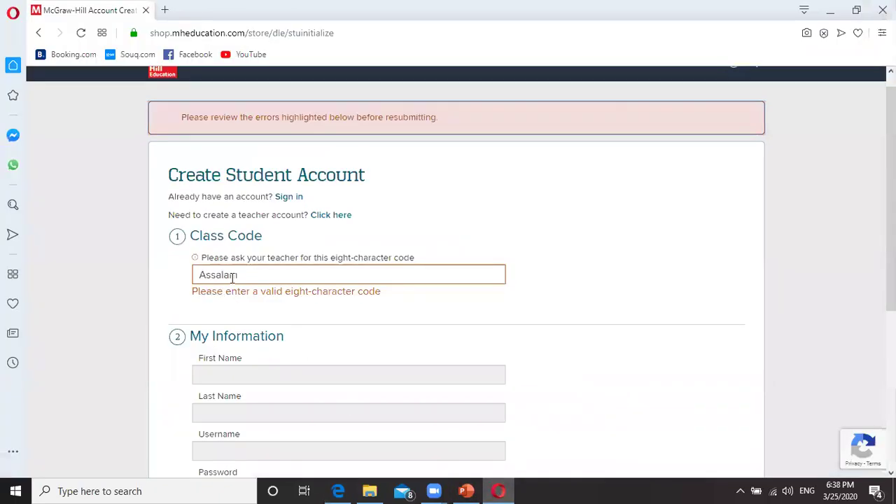
pyautogui.click(262, 272)
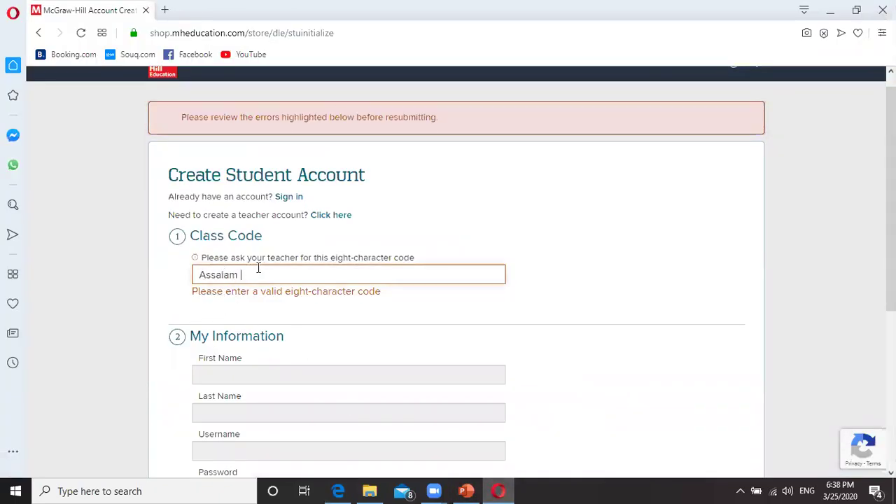
pyautogui.hotkey('ctrl', 'a')
pyautogui.press('BackSpace')
pyautogui.rightClick(217, 276)
pyautogui.click(248, 129)
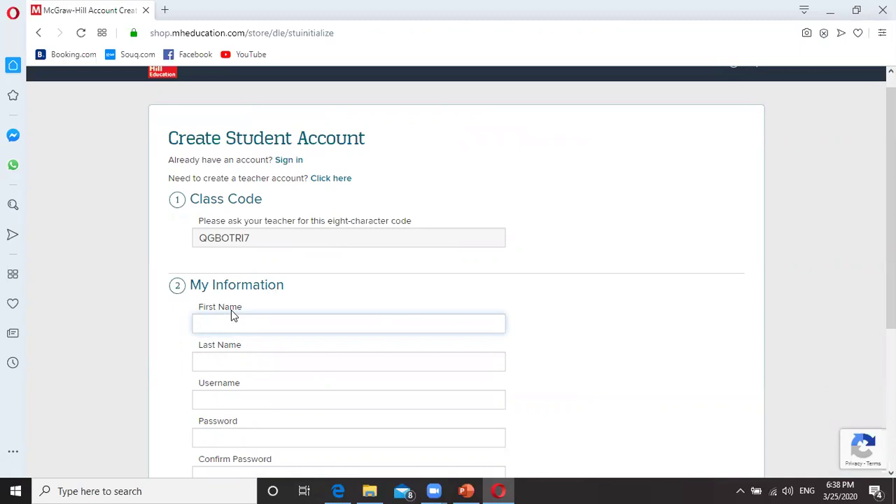
# Step: Enter the student's first name, last name and username
pyautogui.click(220, 361)
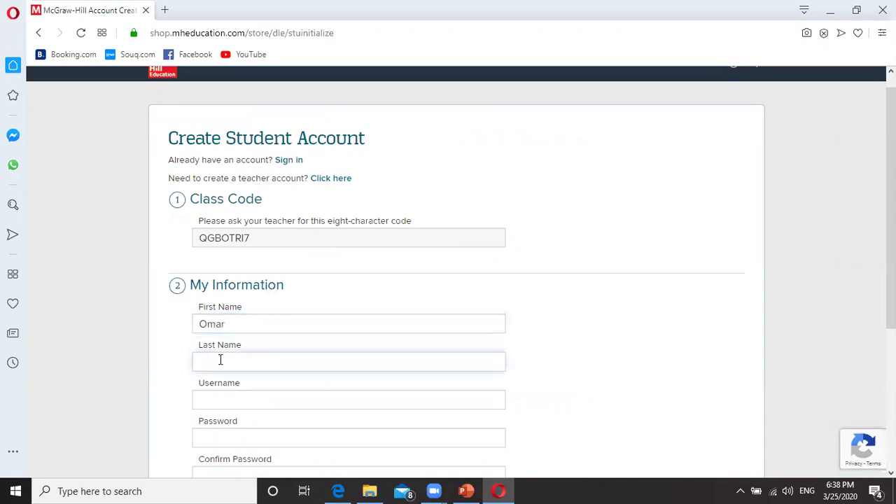
pyautogui.click(226, 400)
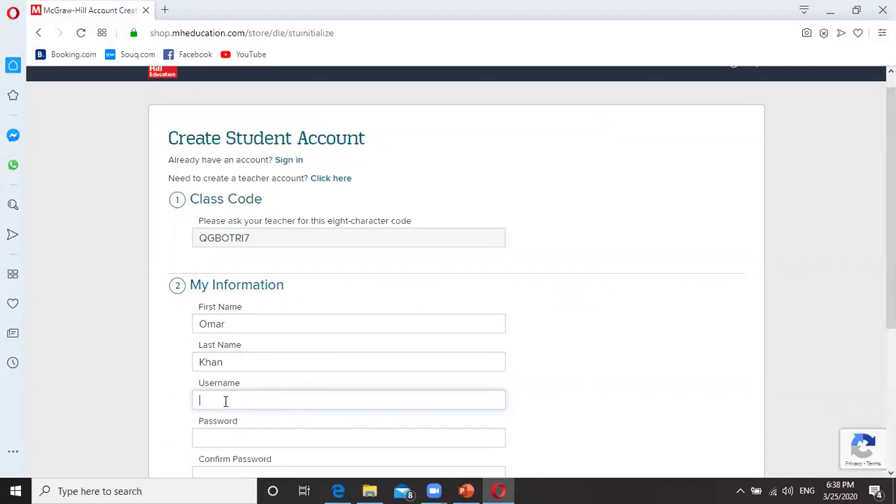
# Step: Set and confirm the account password, then create the student account
pyautogui.click(216, 441)
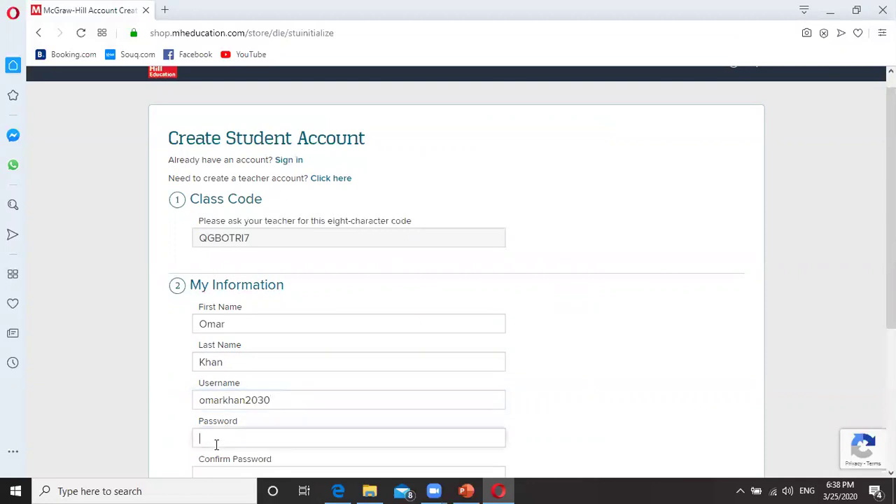
pyautogui.write('•••••')
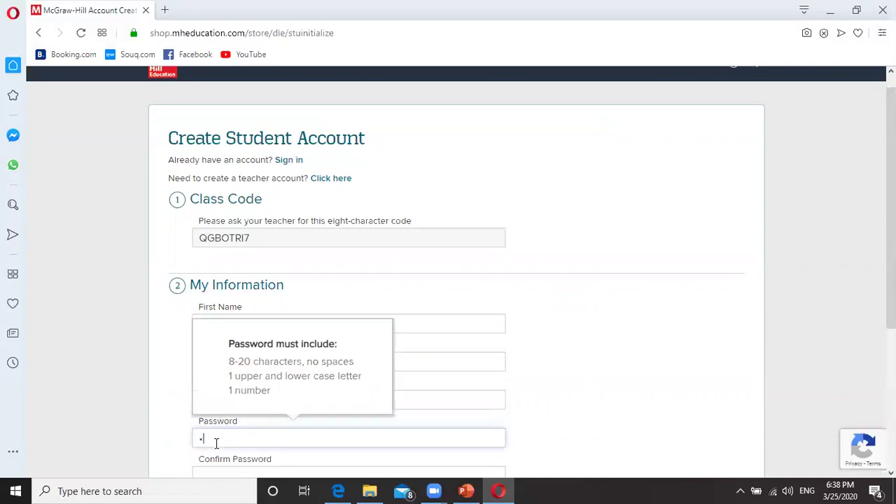
pyautogui.write('•')
pyautogui.press('BackSpace')
pyautogui.press('BackSpace')
pyautogui.press('BackSpace')
pyautogui.press('BackSpace')
pyautogui.press('BackSpace')
pyautogui.press('BackSpace')
pyautogui.write('••••••••')
pyautogui.press('BackSpace')
pyautogui.press('BackSpace')
pyautogui.press('BackSpace')
pyautogui.press('BackSpace')
pyautogui.press('BackSpace')
pyautogui.press('BackSpace')
pyautogui.press('BackSpace')
pyautogui.press('BackSpace')
pyautogui.write('••••••••')
pyautogui.scroll(-1, 231, 436)
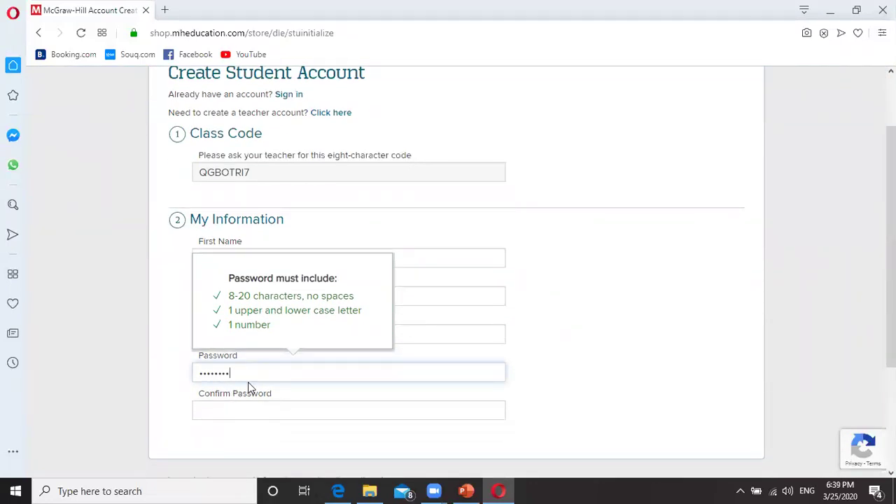
pyautogui.click(230, 413)
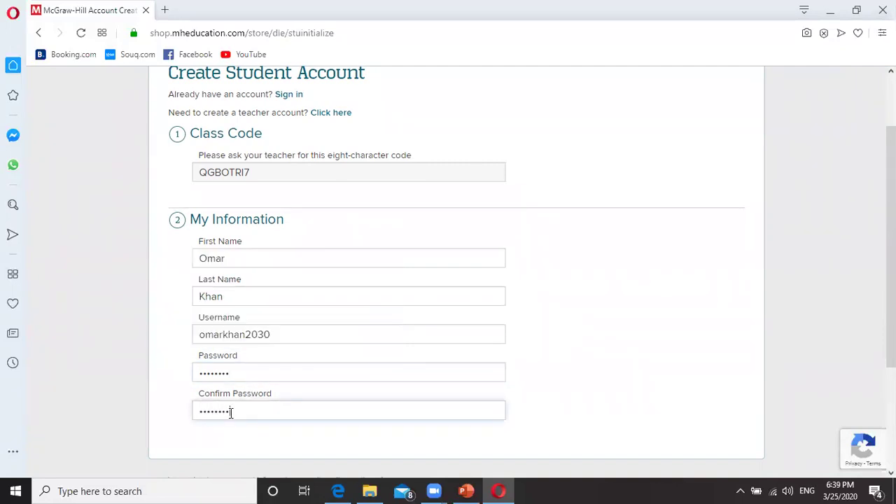
pyautogui.scroll(-3, 232, 407)
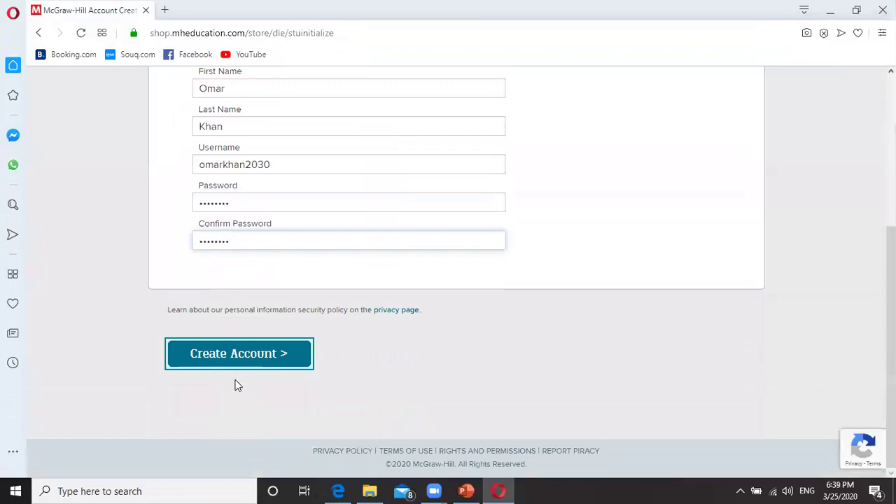
pyautogui.click(217, 354)
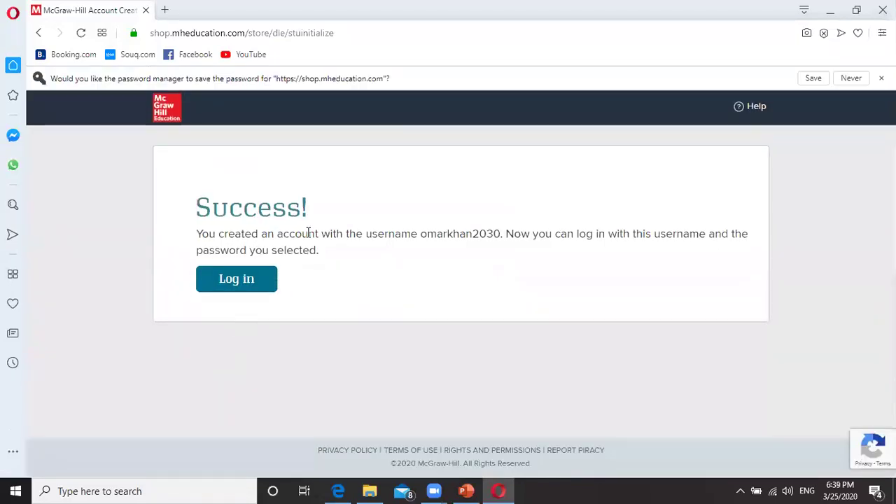
# Step: Log in as the new student and view the Tutorial class's empty Assignments page
pyautogui.click(243, 288)
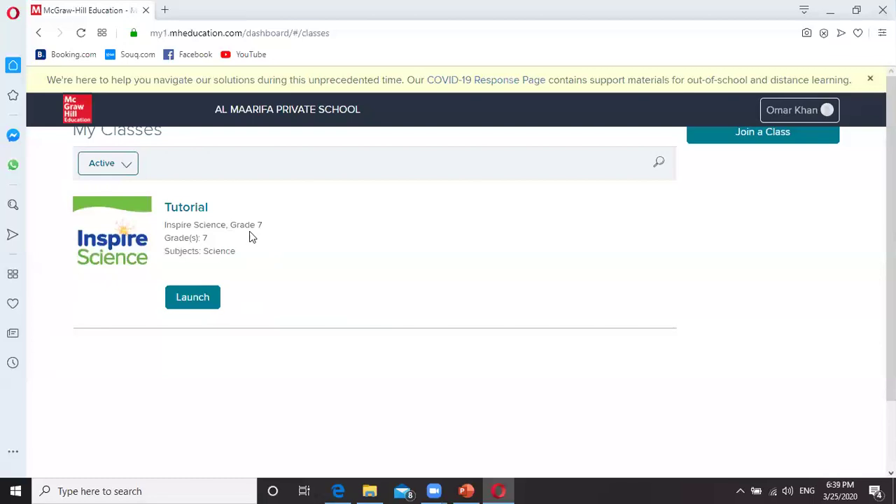
pyautogui.click(187, 300)
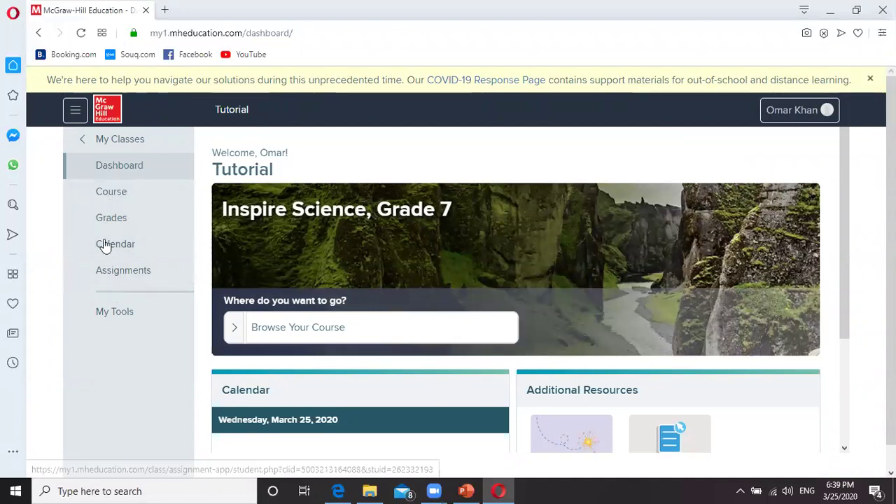
pyautogui.click(117, 277)
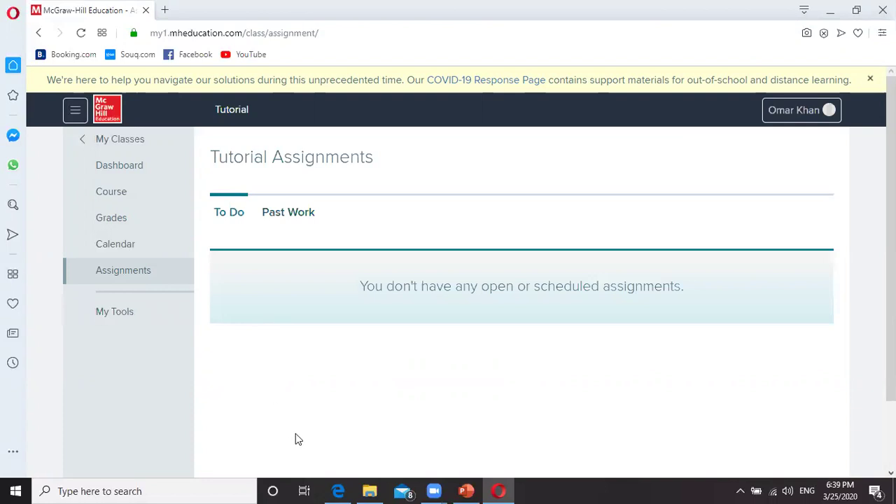
# Step: In the teacher's Edge window, launch the Tutorial class and open its Course page
pyautogui.click(336, 489)
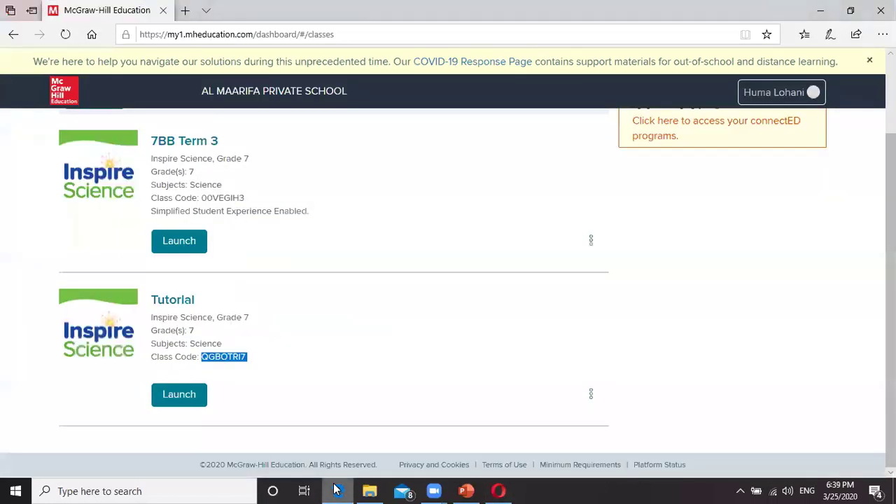
pyautogui.click(180, 395)
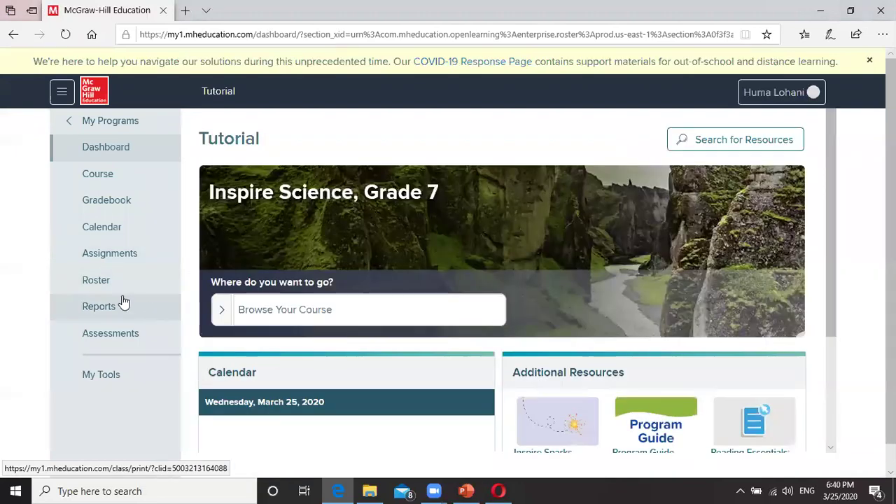
pyautogui.click(105, 182)
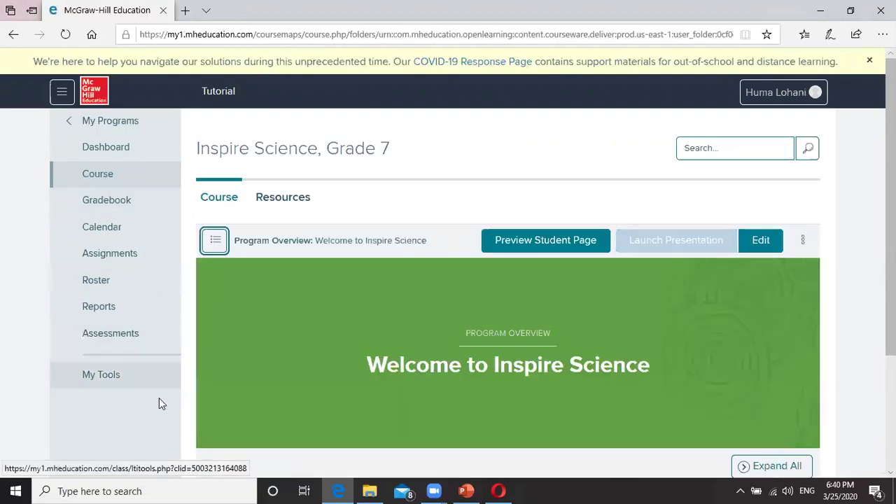
# Step: Use the course navigation list to reach Module: Dynamic Ecosystems, Lesson 2
pyautogui.click(217, 245)
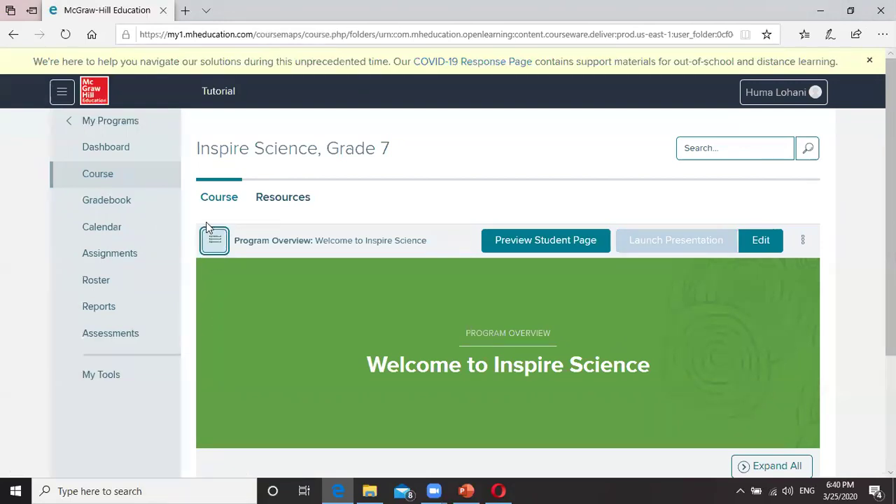
pyautogui.click(214, 242)
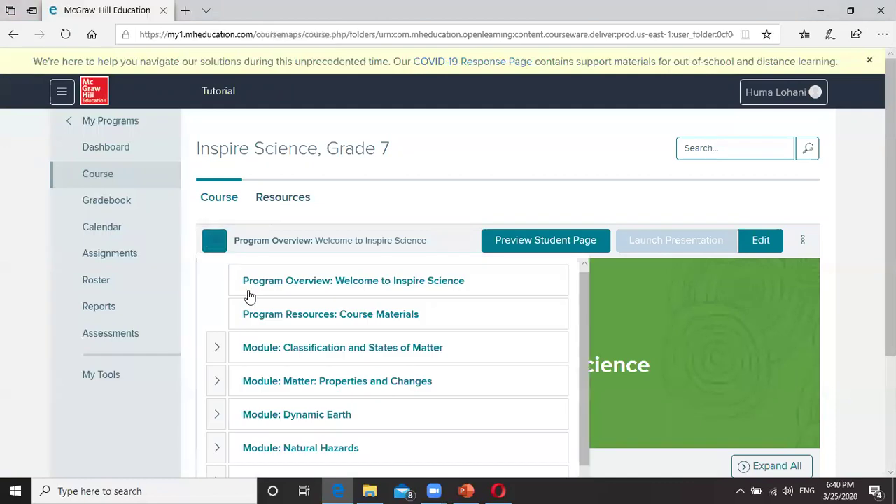
pyautogui.scroll(-5, 263, 393)
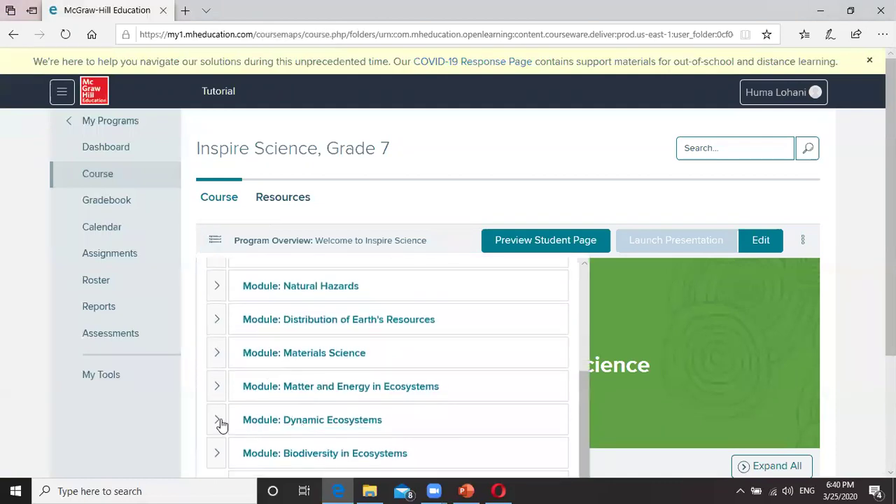
pyautogui.scroll(-2, 231, 406)
pyautogui.click(217, 357)
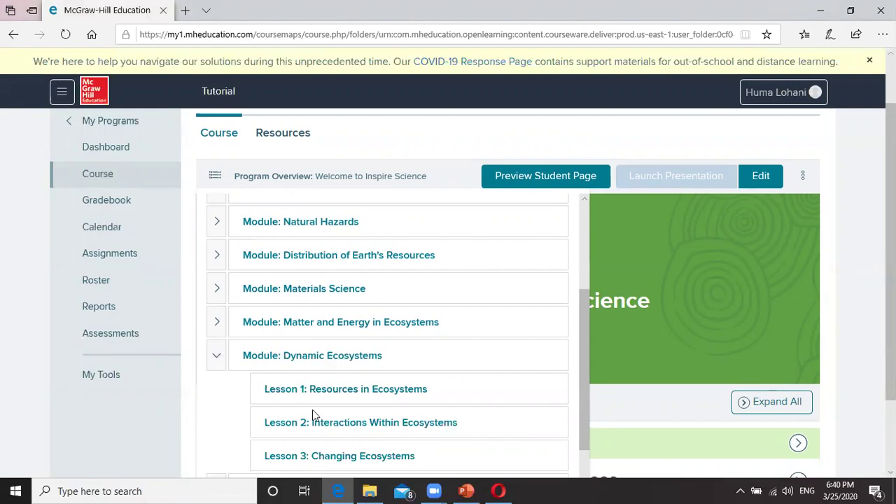
pyautogui.scroll(-1, 313, 410)
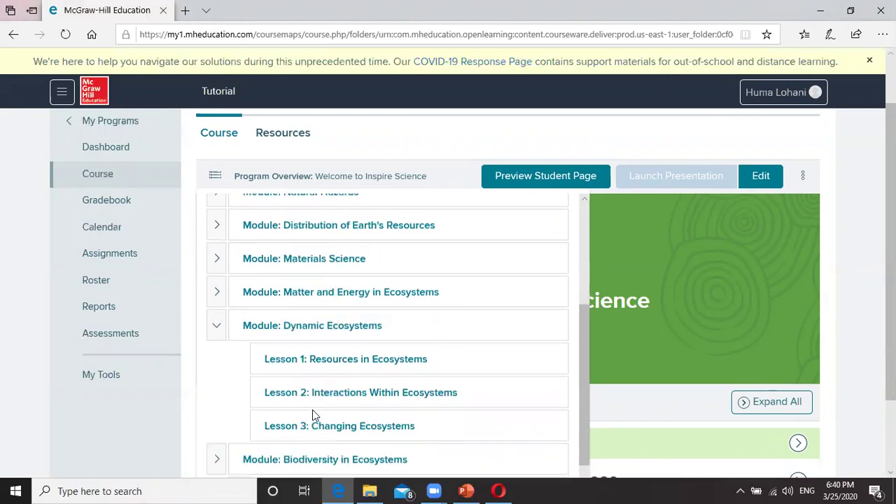
pyautogui.click(334, 378)
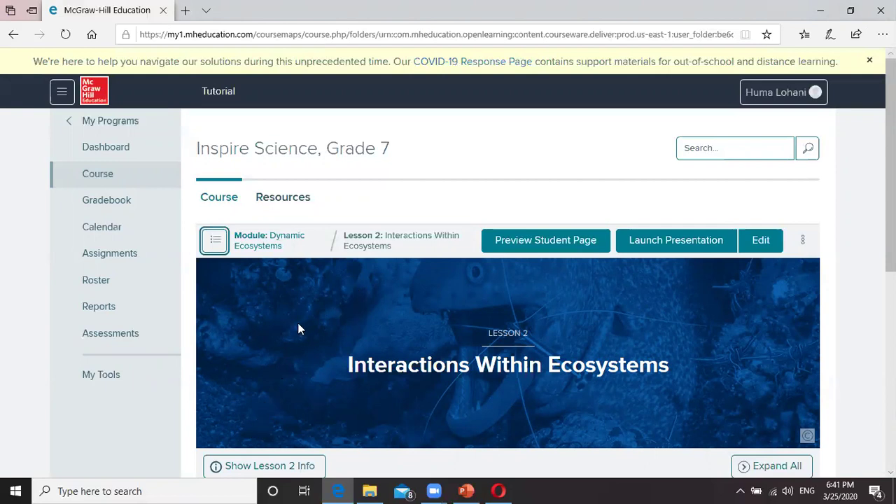
pyautogui.scroll(-3, 298, 326)
# Step: Expand and collapse the Lesson Library and Explore and Explain sections to browse them
pyautogui.scroll(-3, 299, 328)
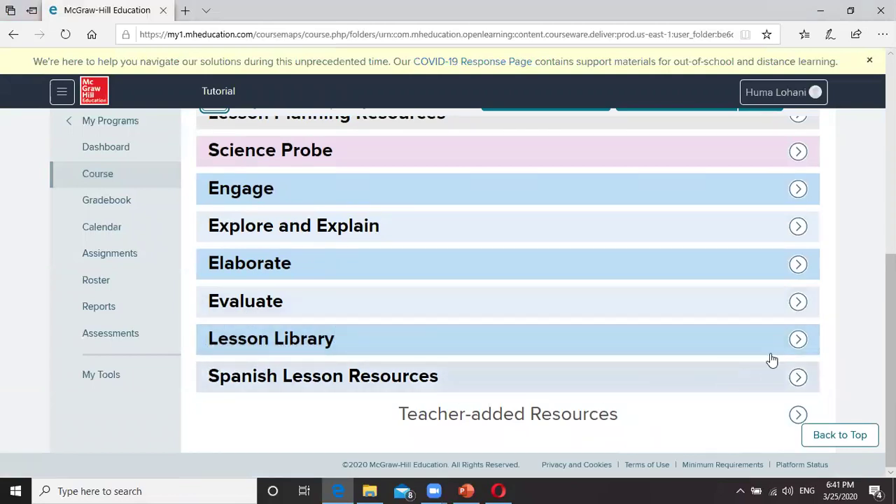
pyautogui.click(798, 341)
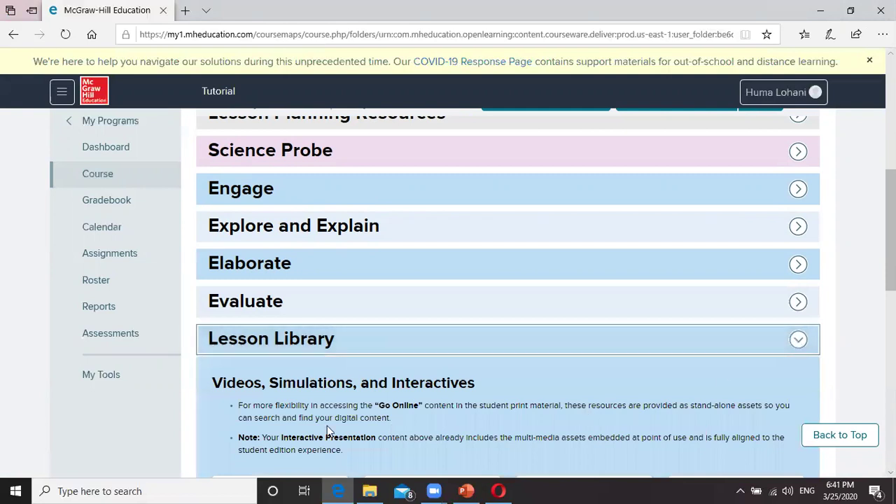
pyautogui.scroll(-3, 327, 425)
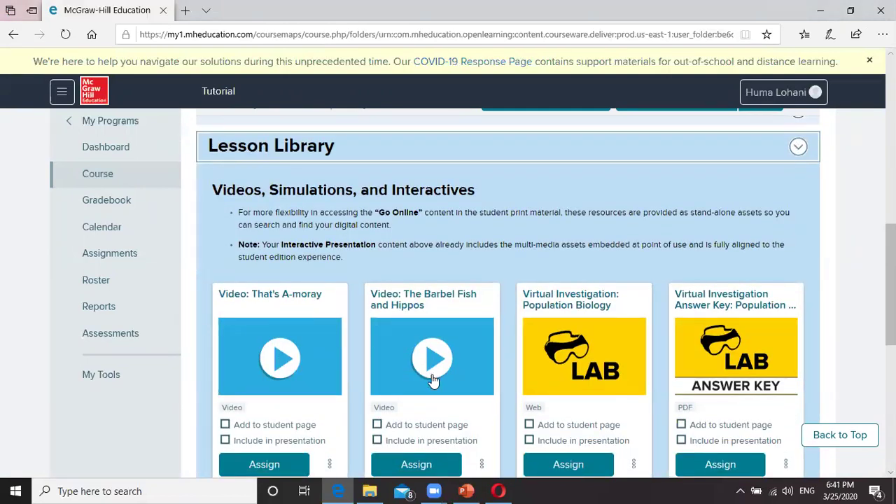
pyautogui.click(798, 146)
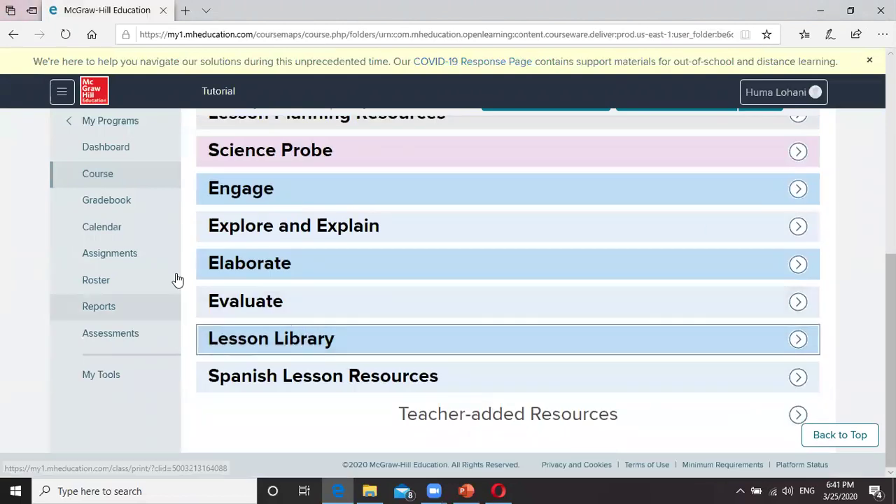
pyautogui.click(797, 232)
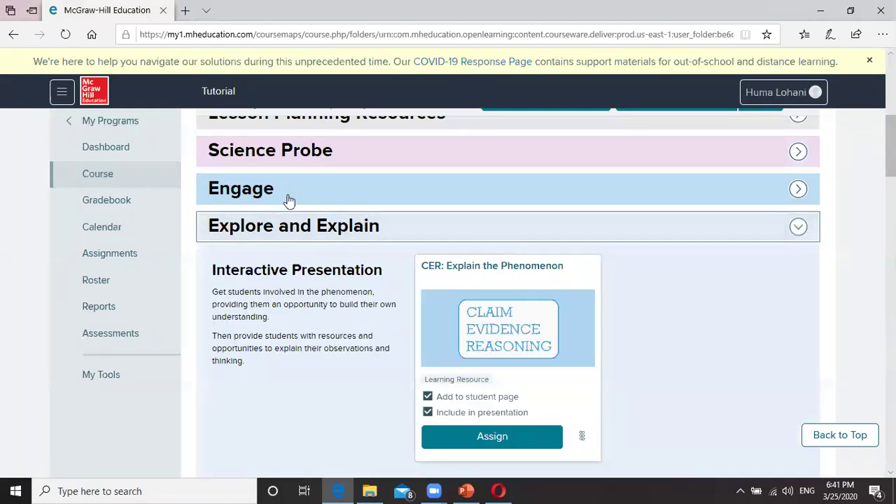
pyautogui.scroll(-2, 402, 330)
pyautogui.scroll(2, 402, 246)
pyautogui.scroll(-1, 462, 334)
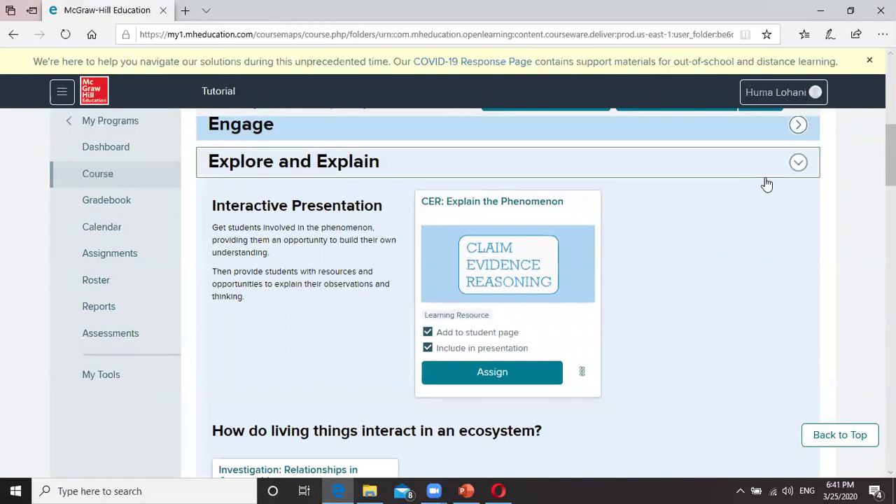
pyautogui.click(799, 165)
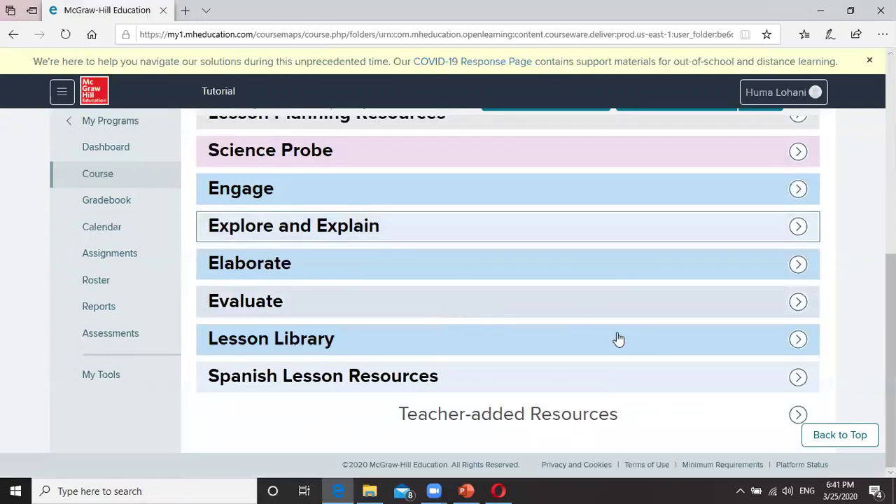
# Step: Expand the Evaluate section to reveal the Lesson Review: Interactions Within Ecosystems card
pyautogui.click(798, 339)
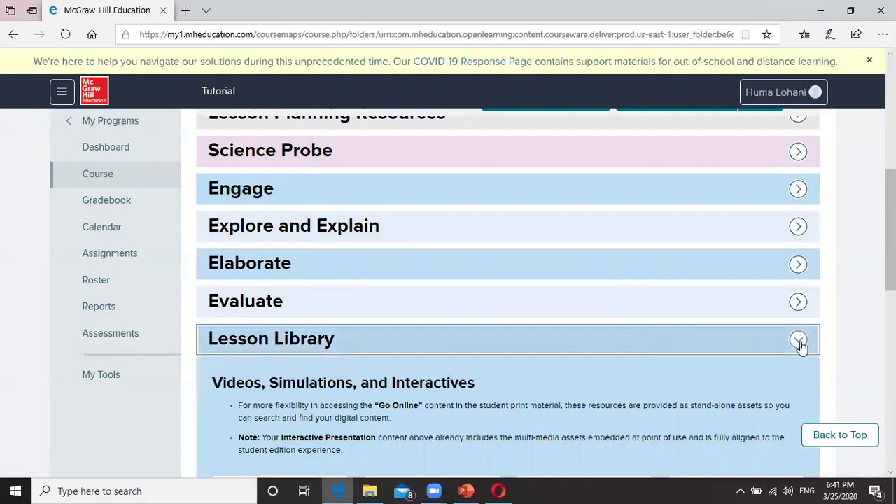
pyautogui.click(798, 341)
pyautogui.click(798, 302)
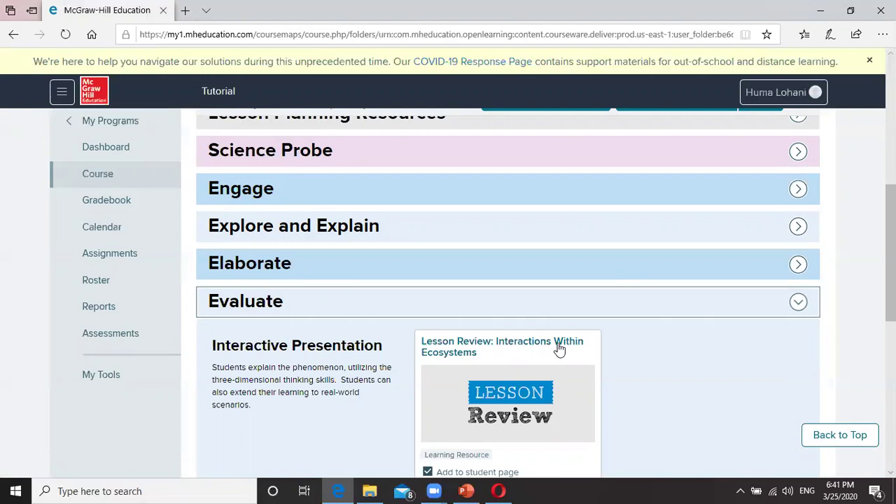
pyautogui.scroll(-1, 482, 326)
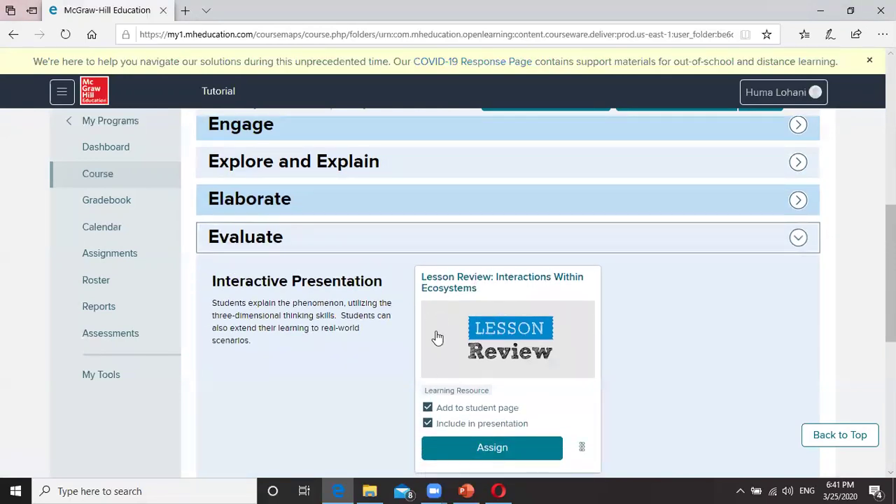
pyautogui.scroll(-1, 460, 329)
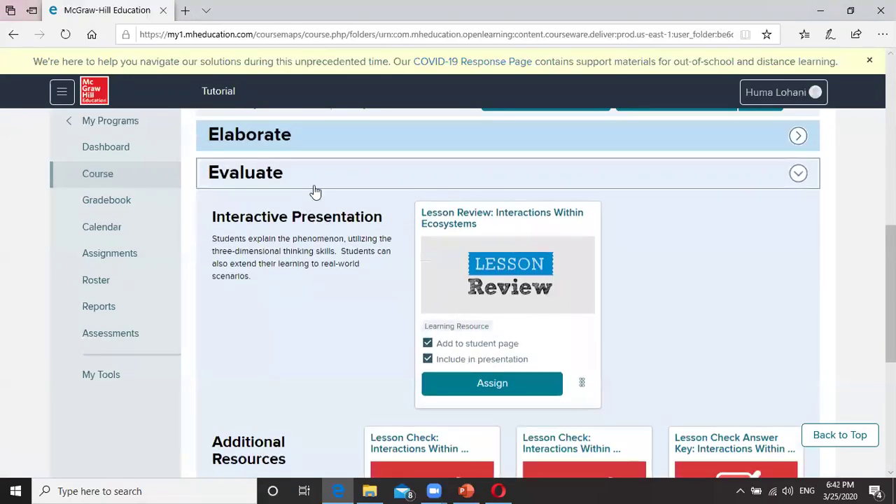
# Step: Assign the Lesson Review to all students for 10 points, Mar 25–26, 2020, copying to no other classes
pyautogui.click(494, 391)
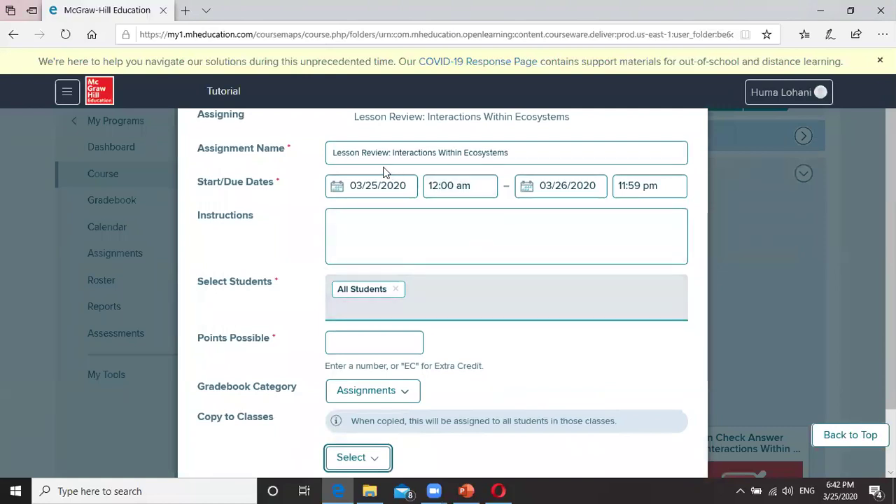
pyautogui.moveTo(516, 153); pyautogui.dragTo(312, 155)
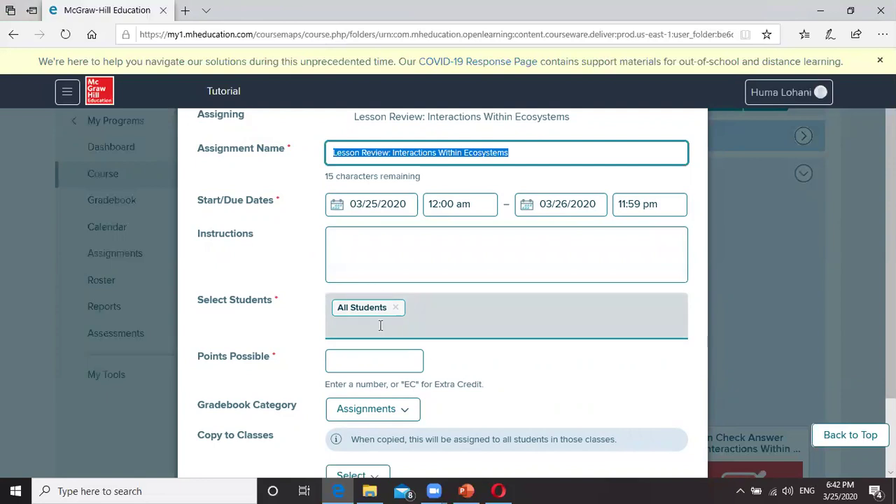
pyautogui.click(356, 361)
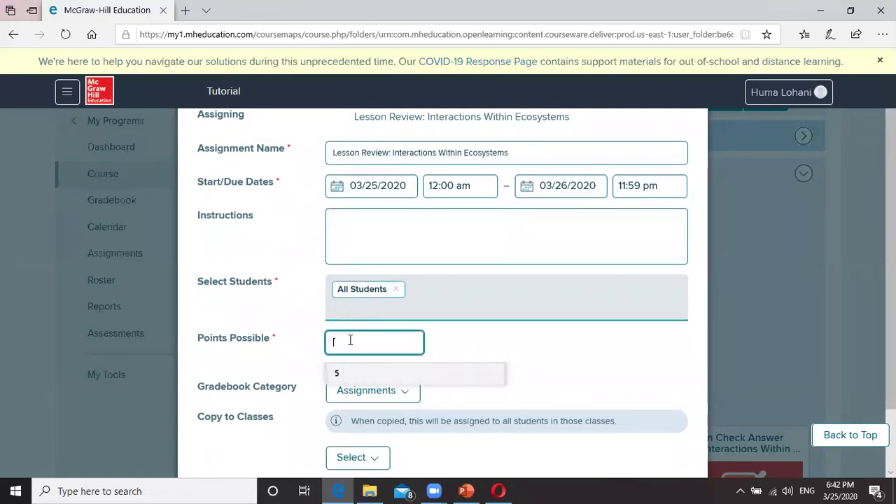
pyautogui.write('10')
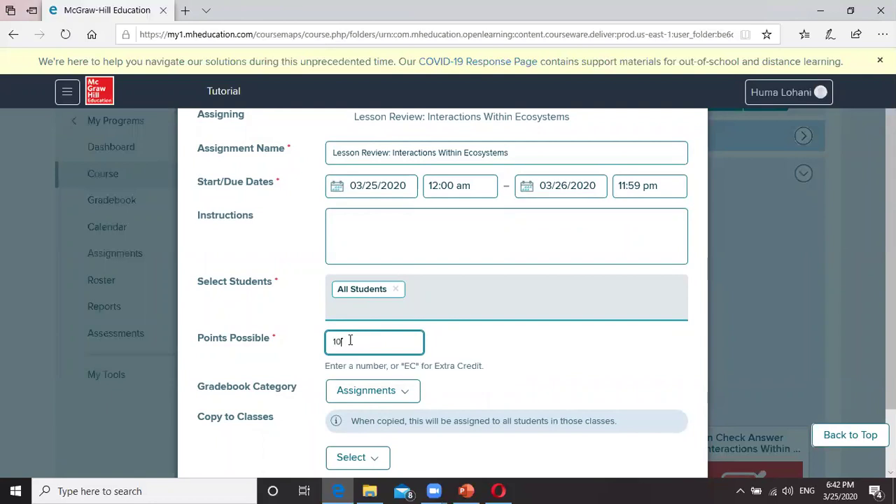
pyautogui.scroll(-1, 409, 347)
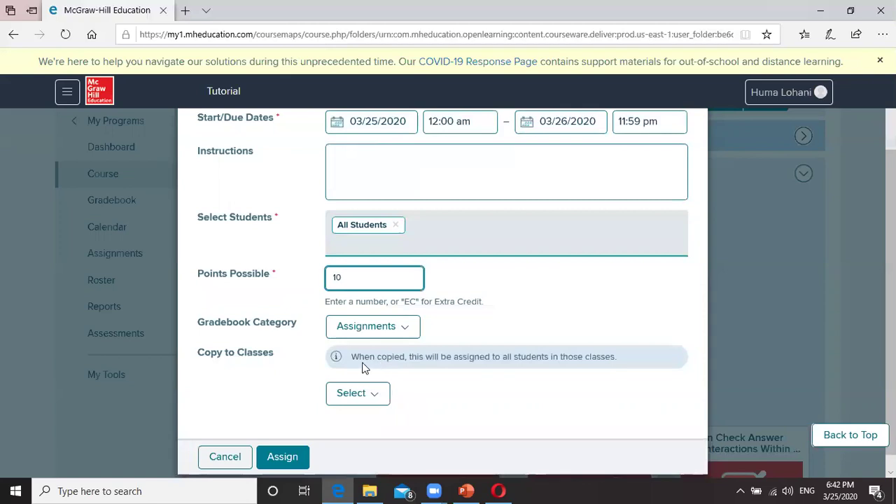
pyautogui.click(373, 397)
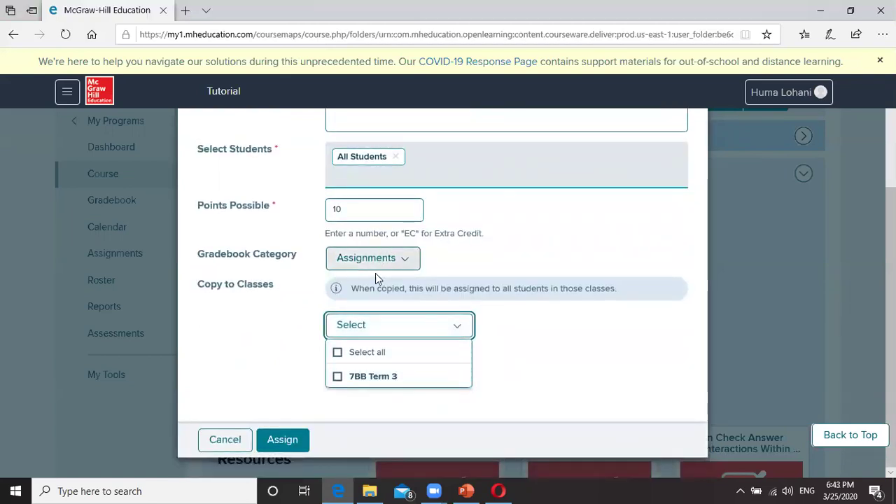
pyautogui.click(337, 353)
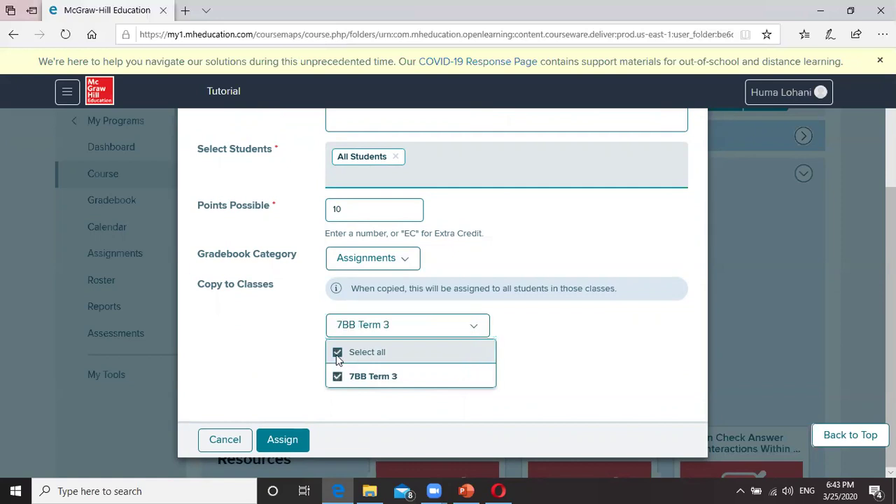
pyautogui.click(337, 353)
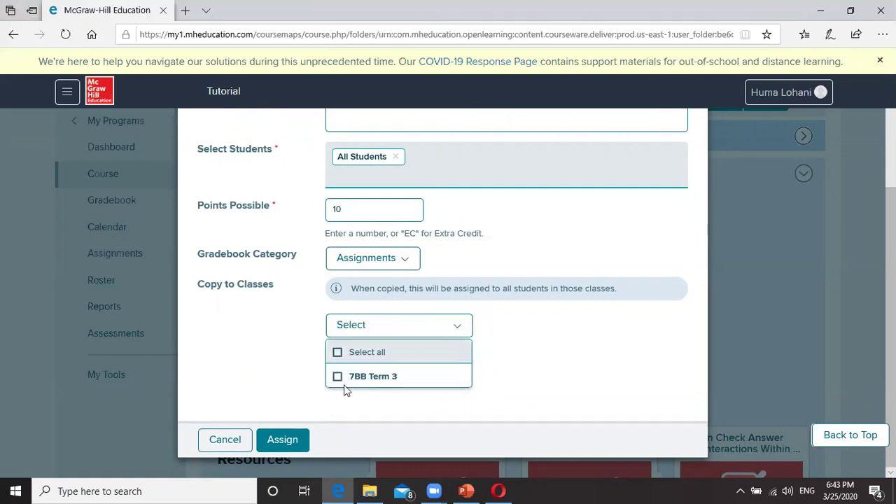
pyautogui.click(281, 345)
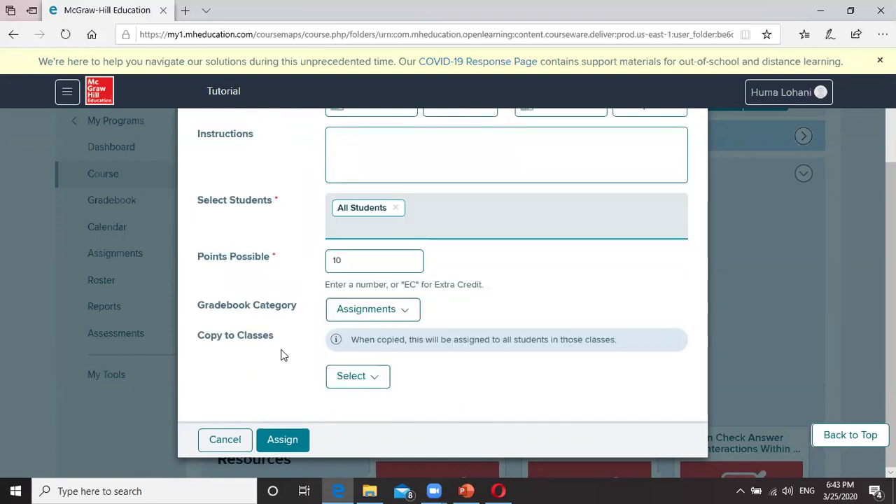
pyautogui.click(285, 447)
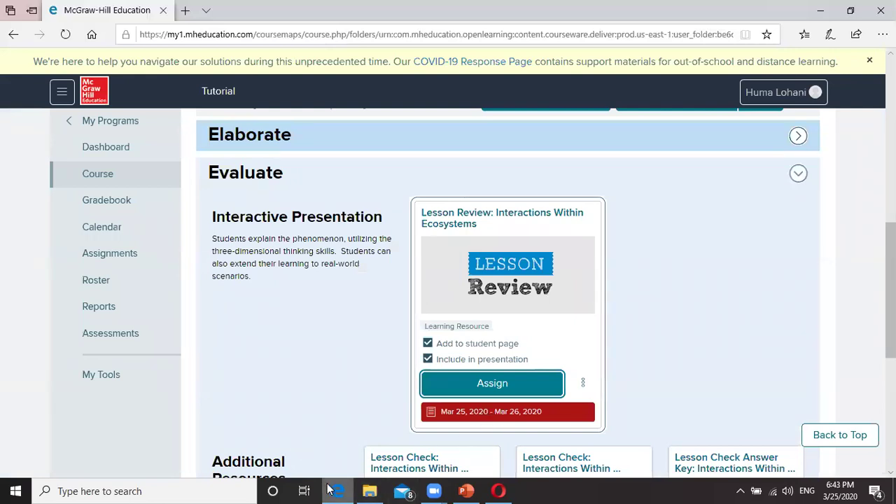
pyautogui.moveTo(330, 488)
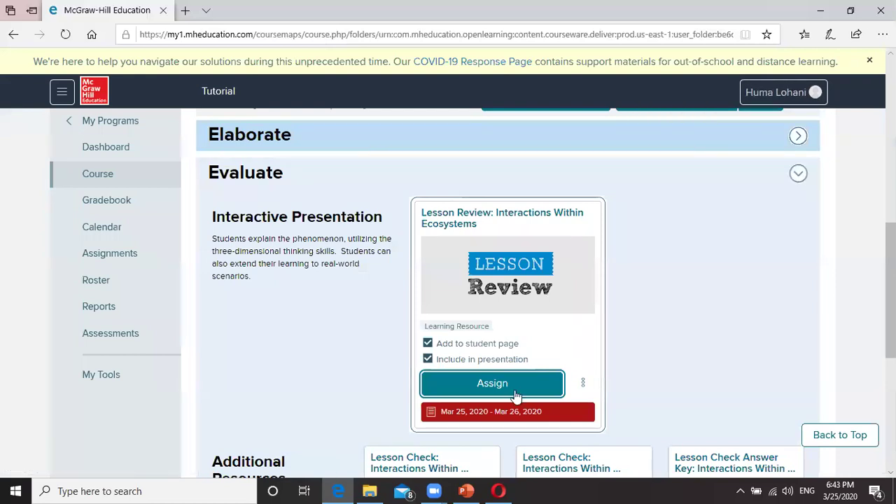
# Step: Switch to the student's Opera window and open the Calendar page
pyautogui.click(499, 491)
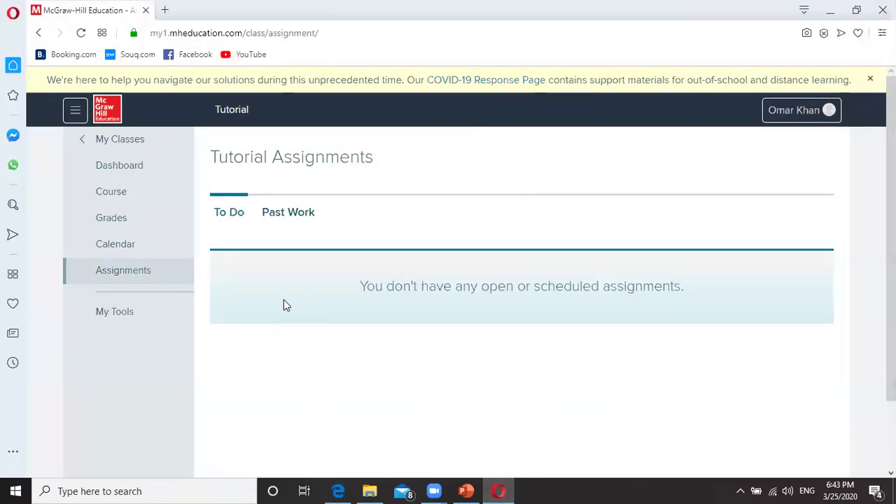
pyautogui.click(120, 243)
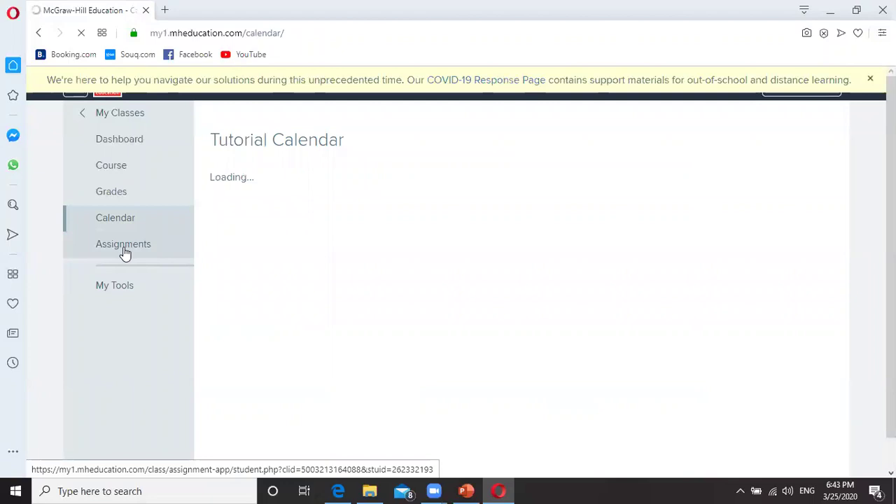
# Step: Refresh the student's assignments and open the Lesson Review content in the reader
pyautogui.click(125, 249)
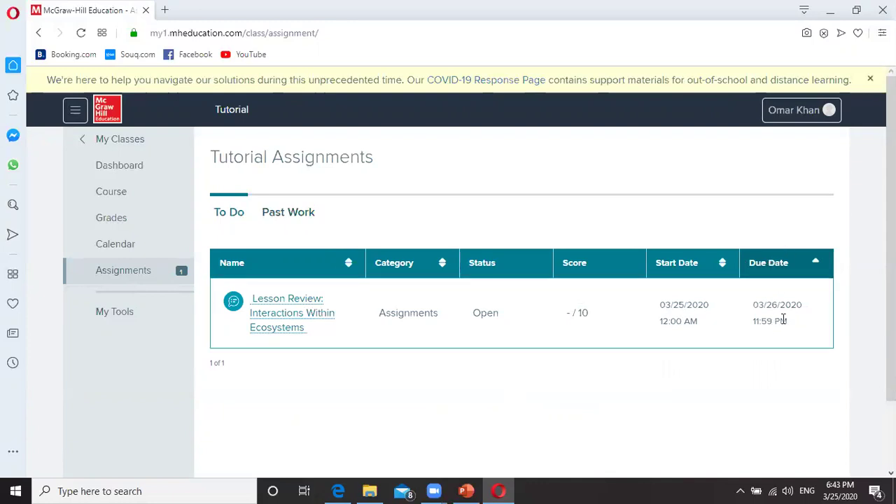
pyautogui.click(287, 315)
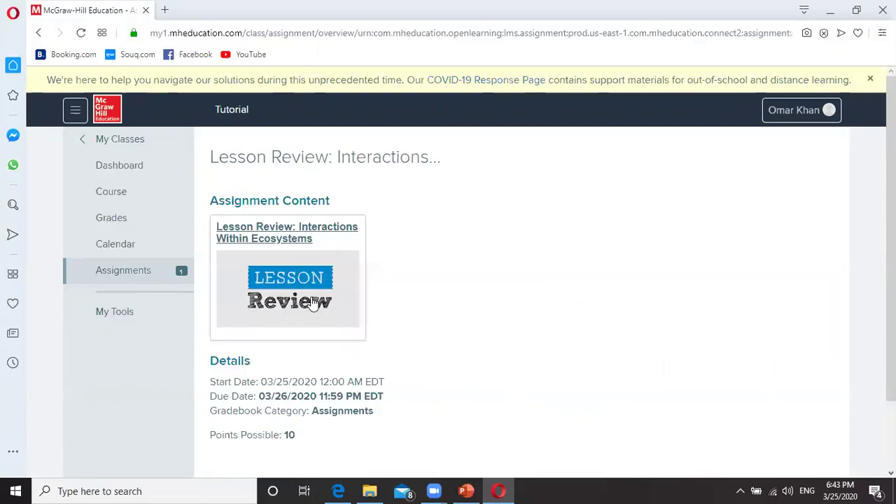
pyautogui.click(282, 232)
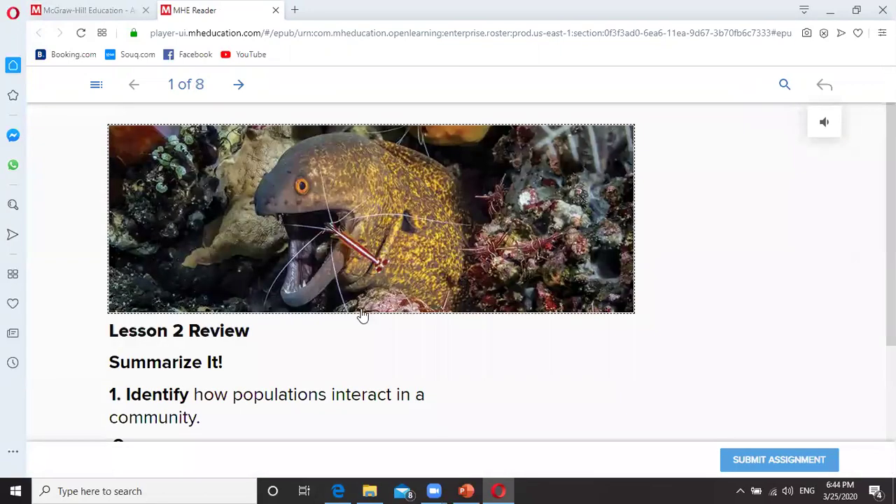
# Step: Answer the Predator-prey box with 'jksfks sjfkls fksdnk' and the Cooperative box with 'fhdj'
pyautogui.scroll(-1, 340, 320)
pyautogui.scroll(-2, 339, 321)
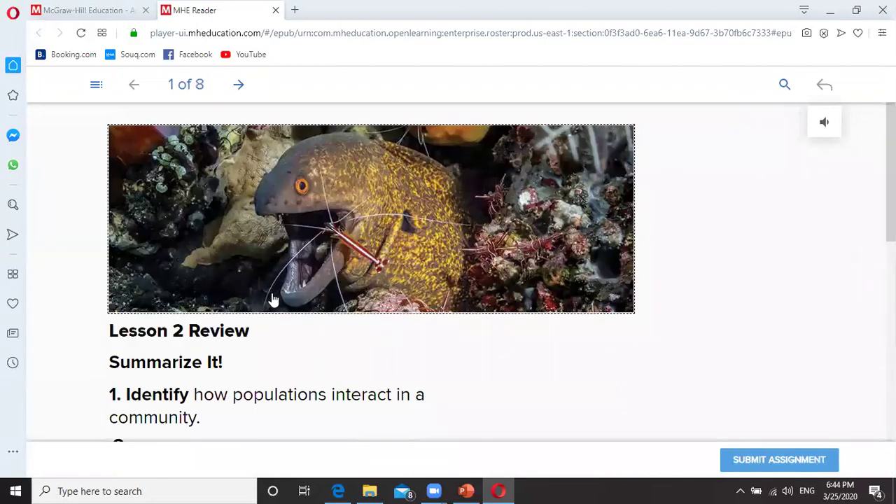
pyautogui.scroll(-4, 273, 305)
pyautogui.click(367, 272)
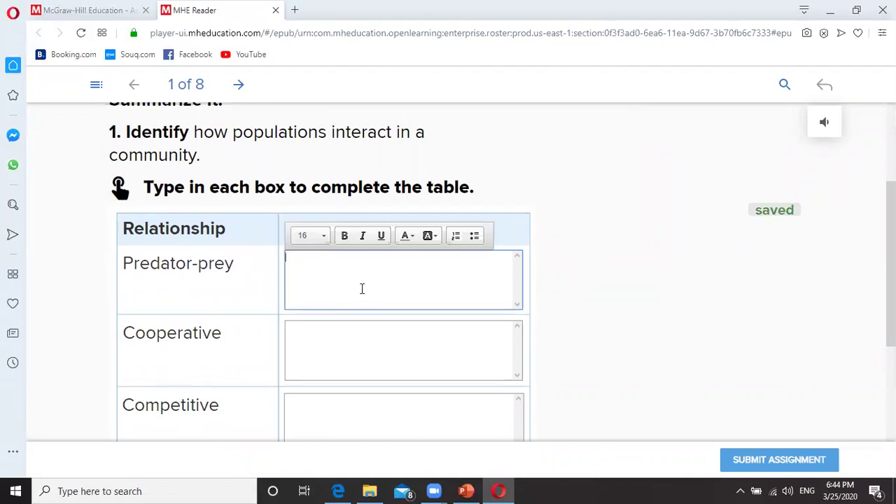
pyautogui.write('jksfks sjfkls fksdnk')
pyautogui.click(348, 350)
pyautogui.write('fhdj')
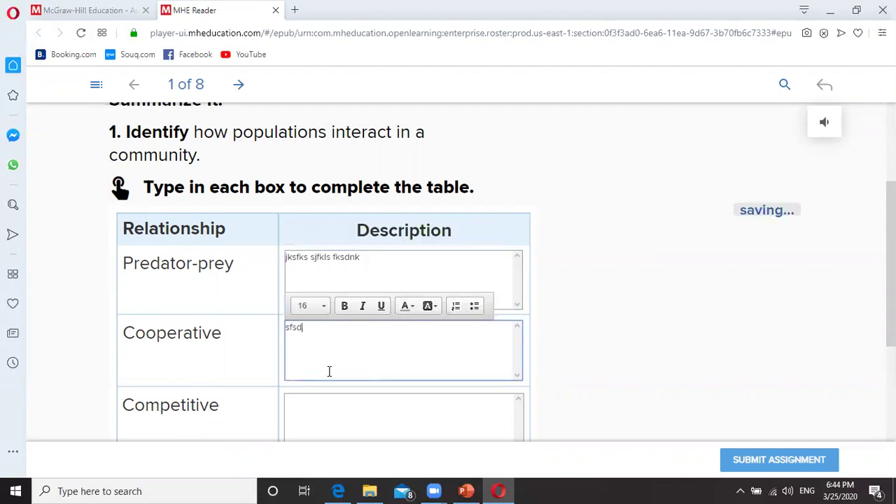
pyautogui.scroll(-3, 331, 376)
pyautogui.scroll(5, 328, 373)
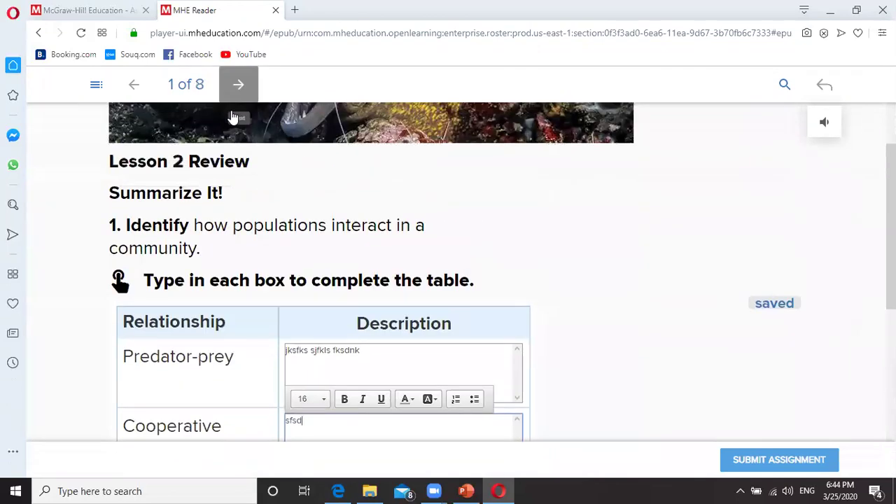
# Step: Advance to page 3 of 8 and begin submitting the assignment
pyautogui.click(229, 92)
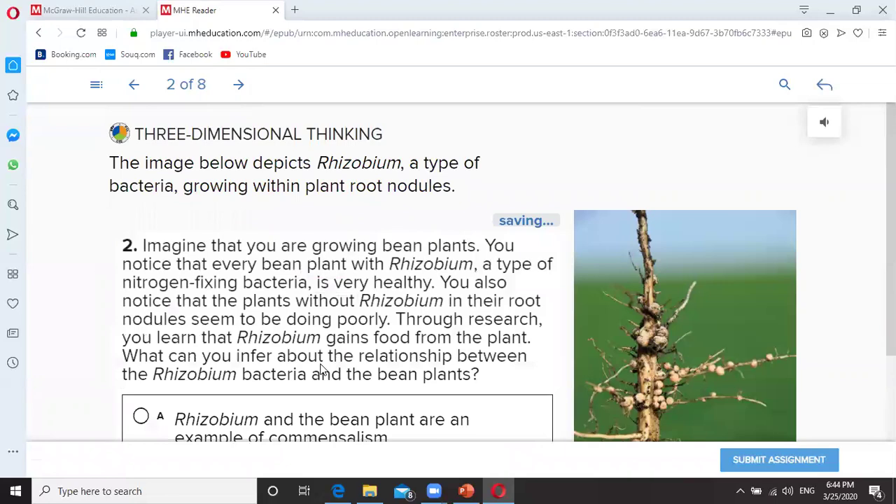
pyautogui.scroll(-4, 252, 350)
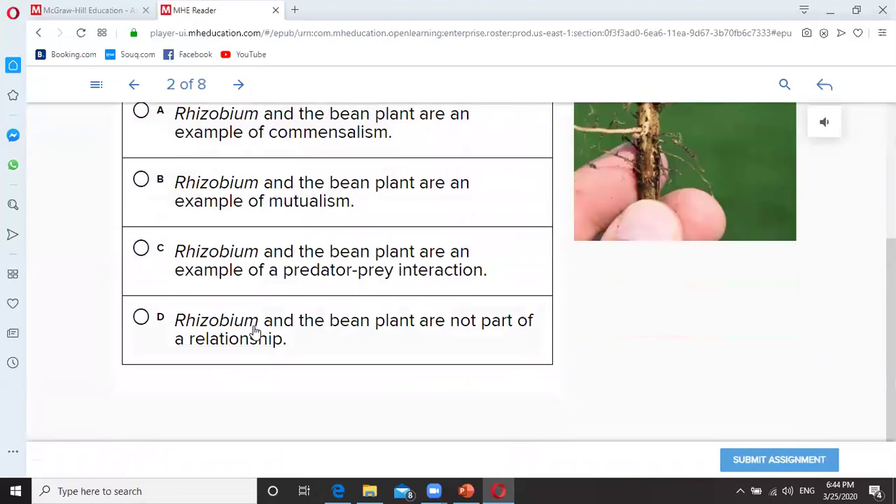
pyautogui.scroll(3, 253, 329)
pyautogui.scroll(2, 256, 332)
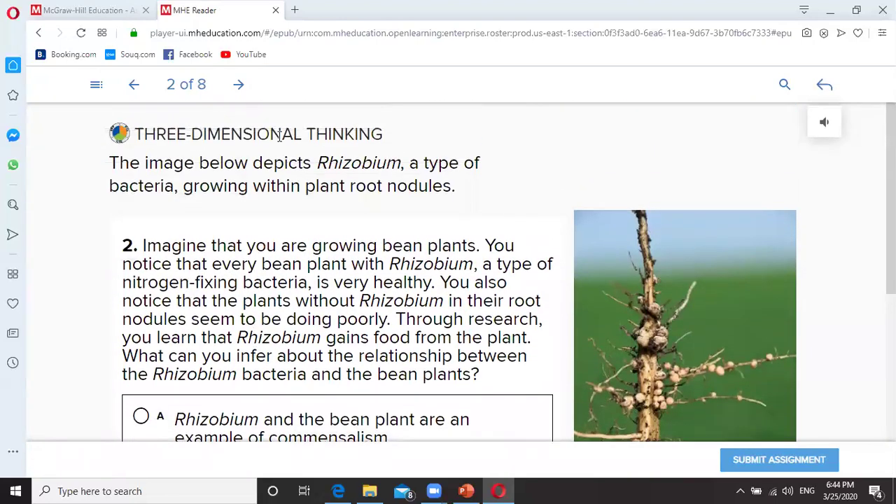
pyautogui.click(238, 87)
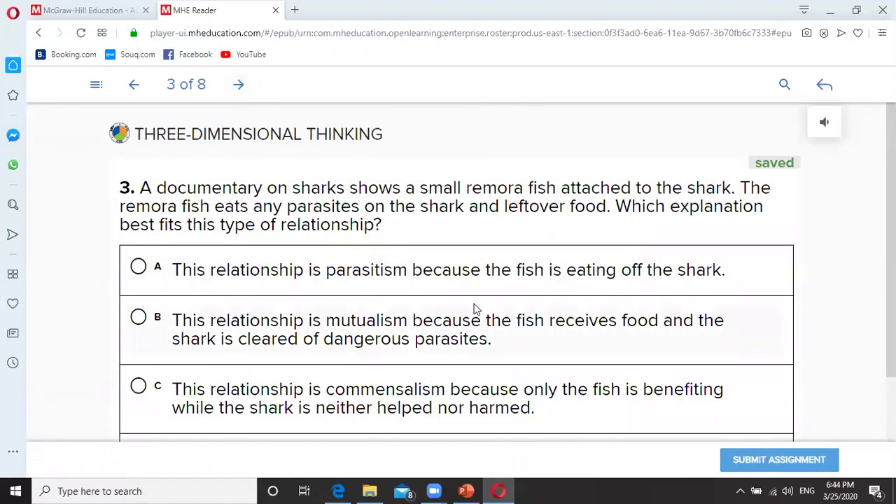
pyautogui.click(803, 462)
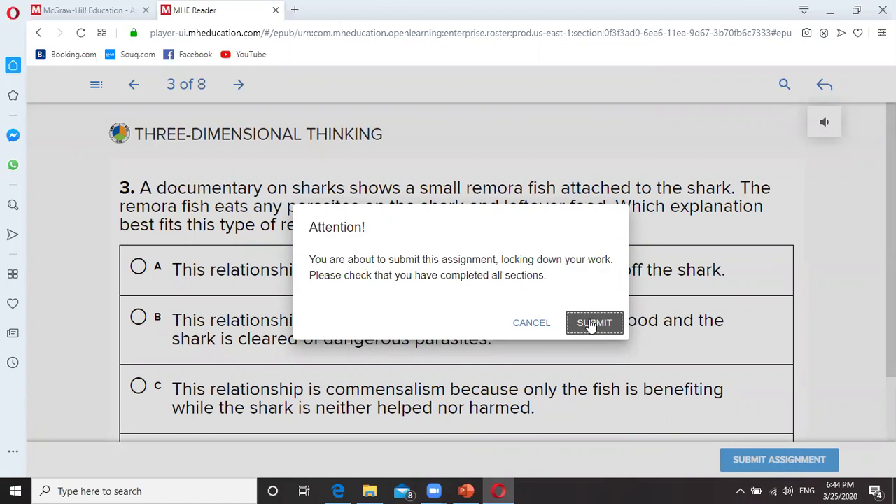
# Step: Confirm the submission and acknowledge it to return to the assignment overview
pyautogui.click(591, 326)
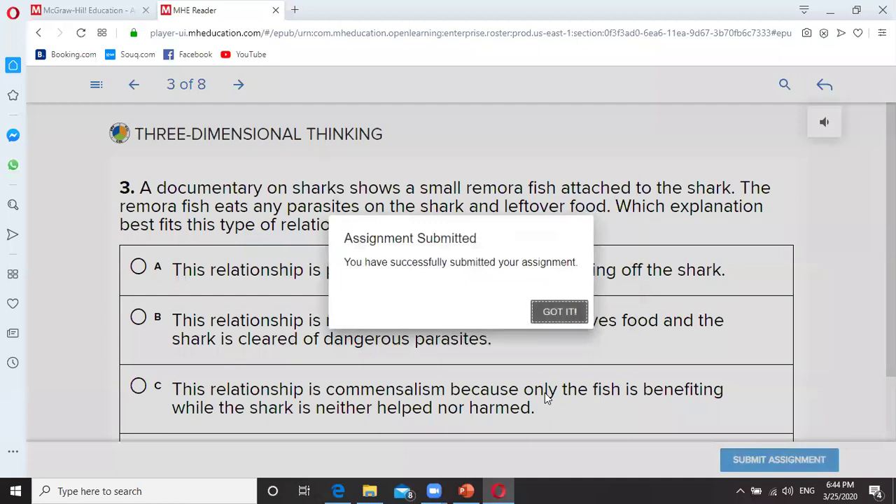
pyautogui.click(545, 310)
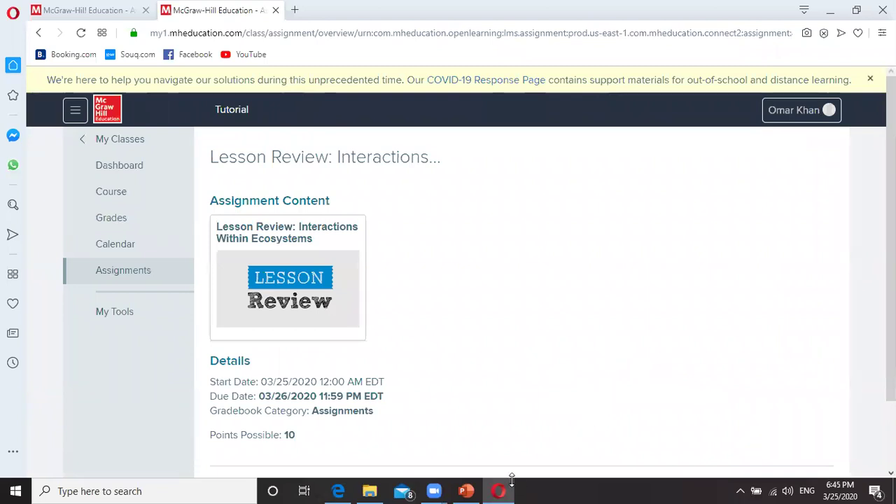
# Step: In the teacher's Edge window, open the Lesson Review submission awaiting grading
pyautogui.click(339, 491)
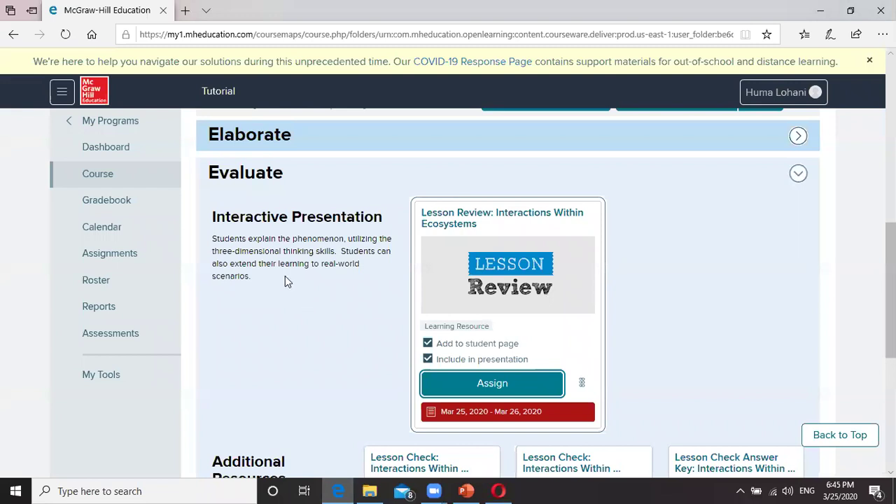
pyautogui.click(102, 255)
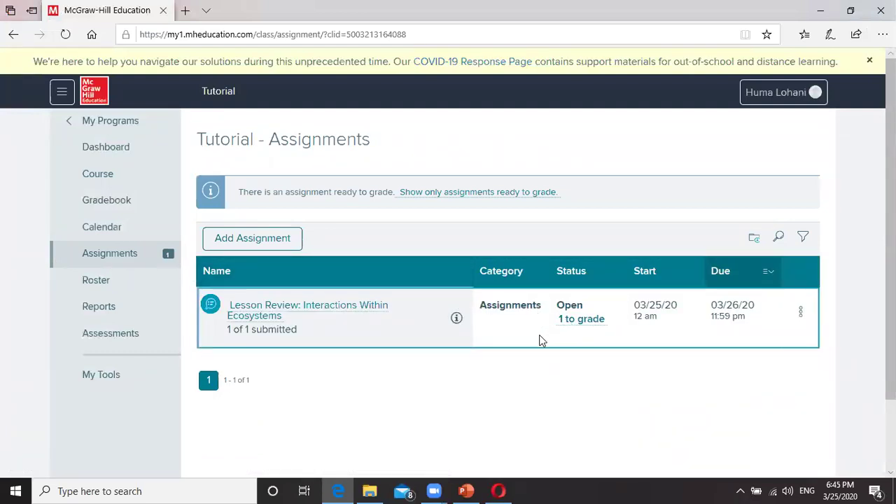
pyautogui.click(591, 321)
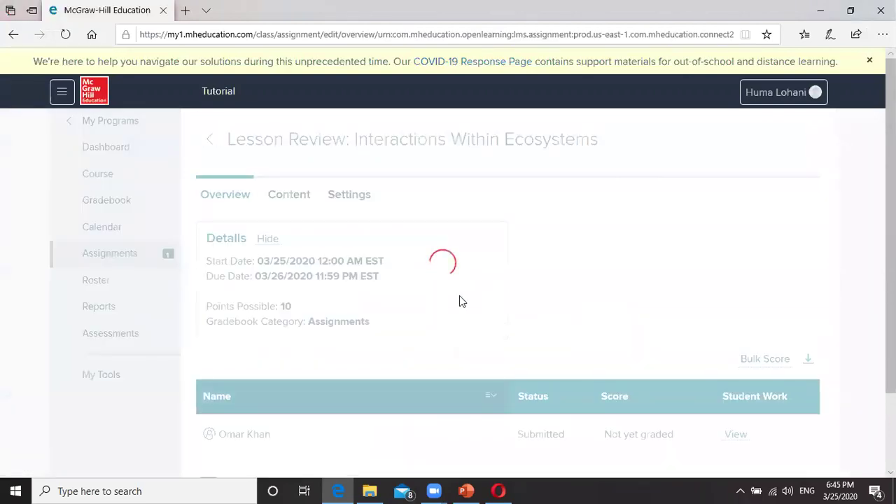
pyautogui.scroll(-2, 350, 322)
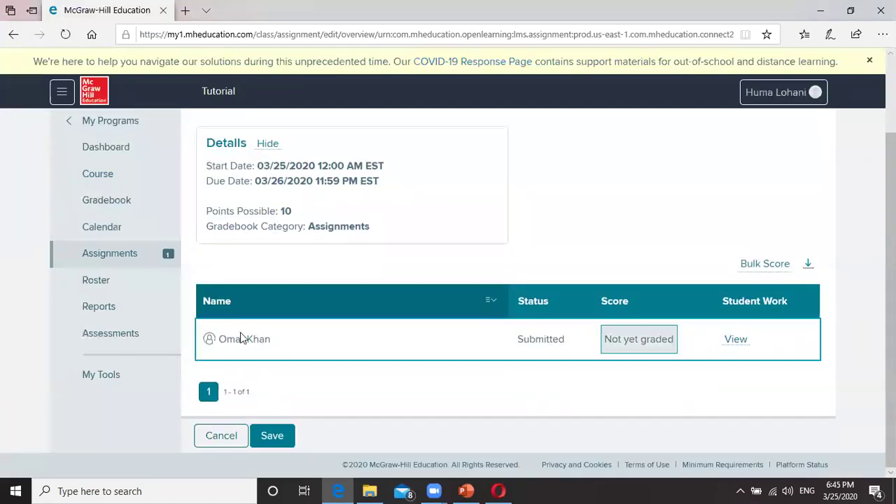
# Step: Score the student's Lesson Review 5 out of 10, save it, and return to the Tutorial assignments
pyautogui.click(737, 340)
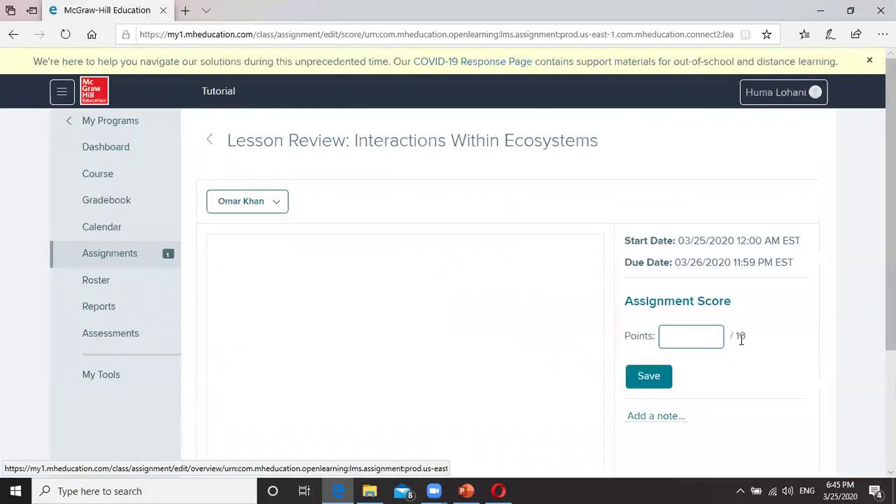
pyautogui.scroll(-1, 442, 281)
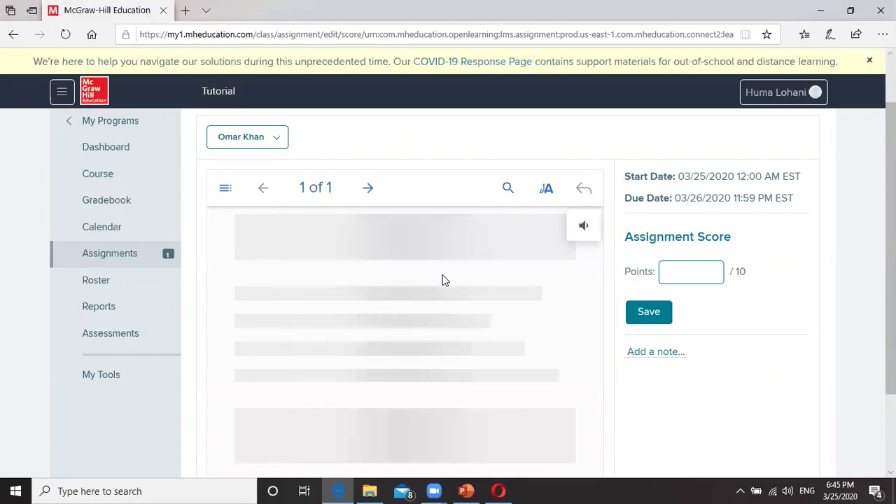
pyautogui.scroll(-2, 408, 335)
pyautogui.scroll(-5, 408, 335)
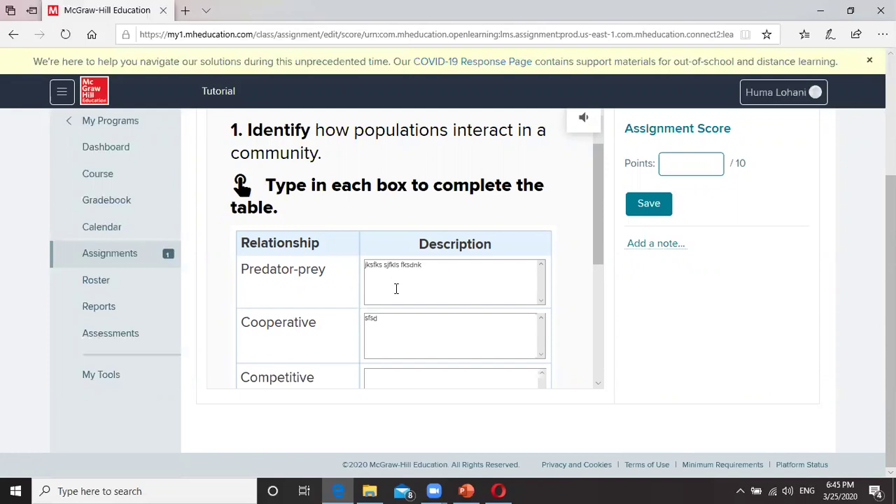
pyautogui.click(683, 166)
pyautogui.write('8')
pyautogui.press('BackSpace')
pyautogui.write('5')
pyautogui.click(647, 207)
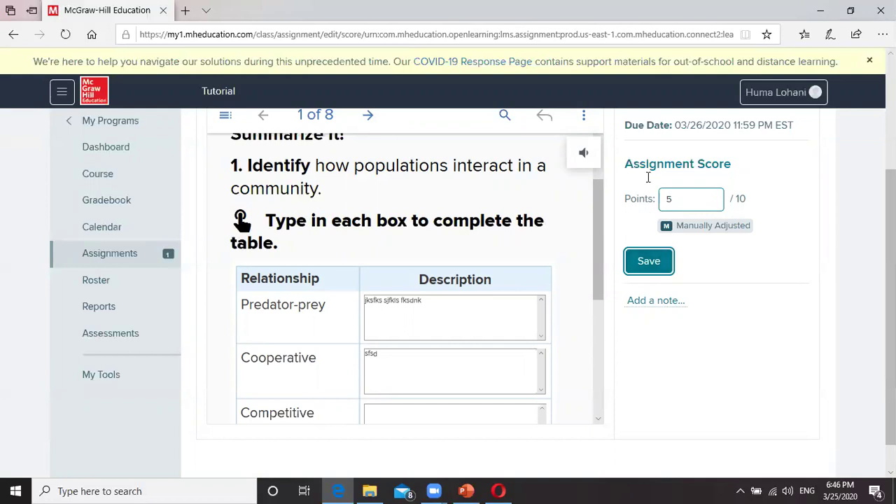
pyautogui.click(124, 256)
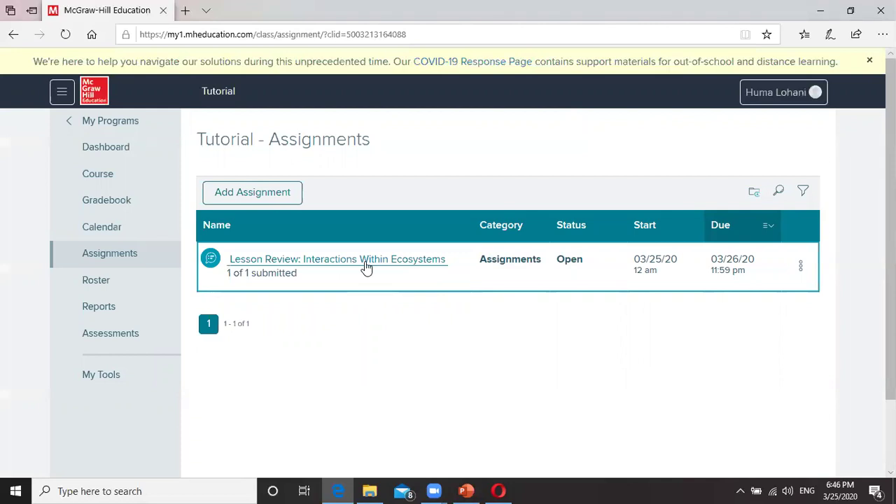
# Step: Check the Lesson Review's 5/10 score, then return to the My Programs class list
pyautogui.click(412, 265)
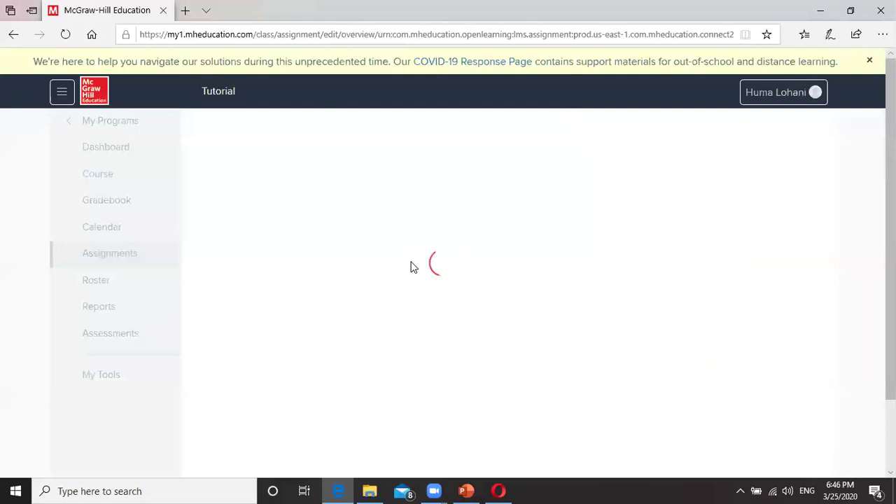
pyautogui.scroll(-2, 412, 266)
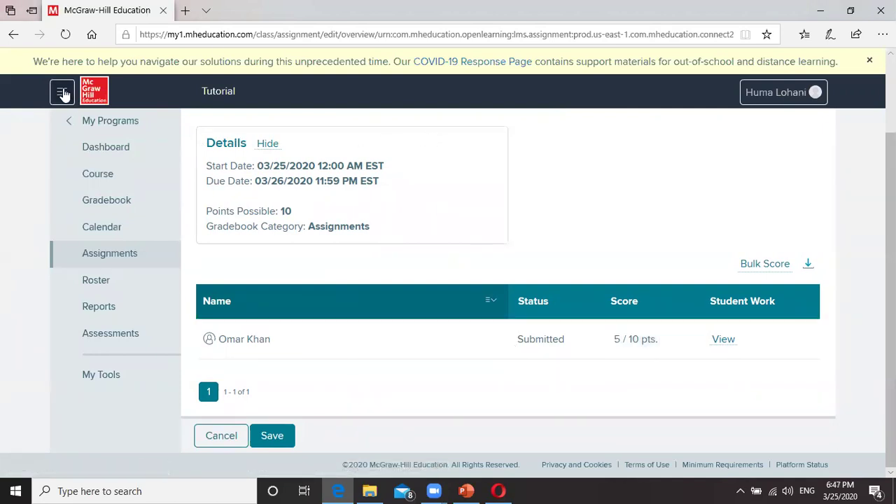
pyautogui.click(84, 122)
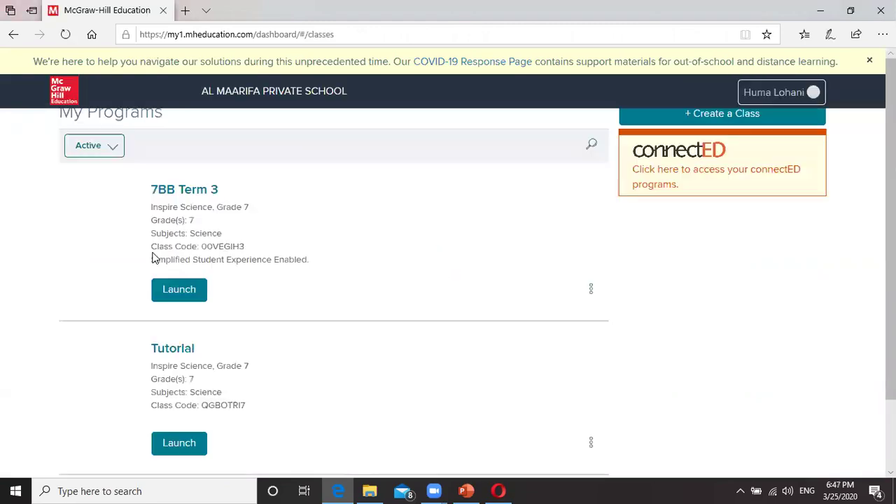
# Step: Launch the 7BB Term 3 class and browse its assignments list
pyautogui.scroll(-1, 214, 287)
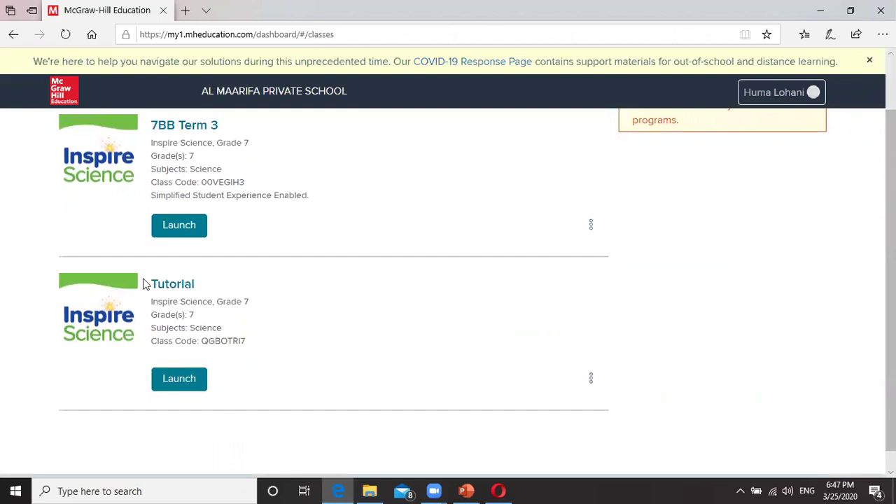
pyautogui.click(184, 227)
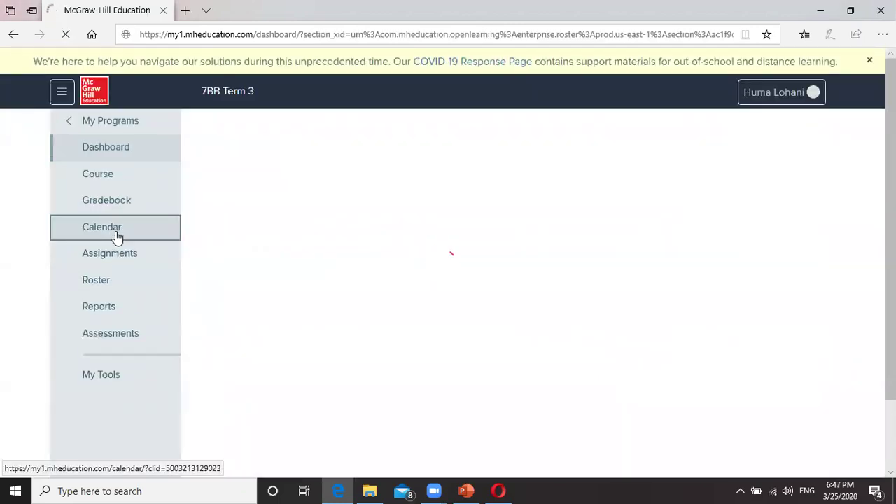
pyautogui.click(115, 254)
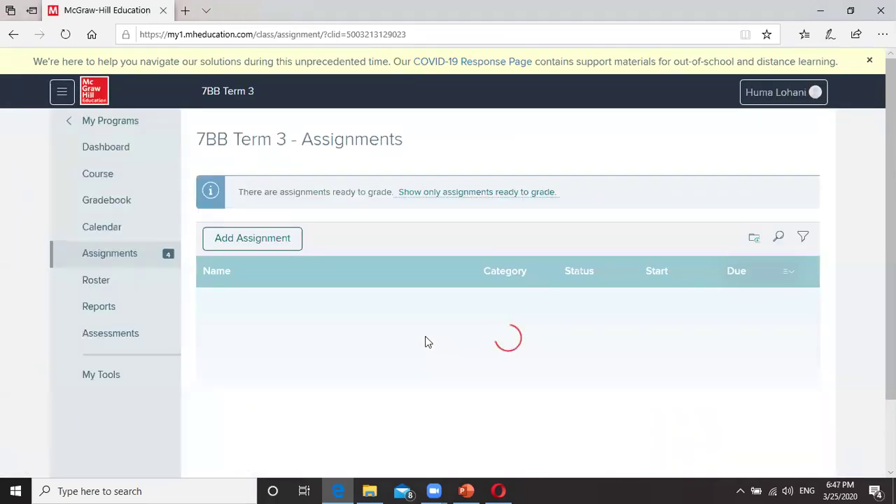
pyautogui.scroll(-1, 426, 340)
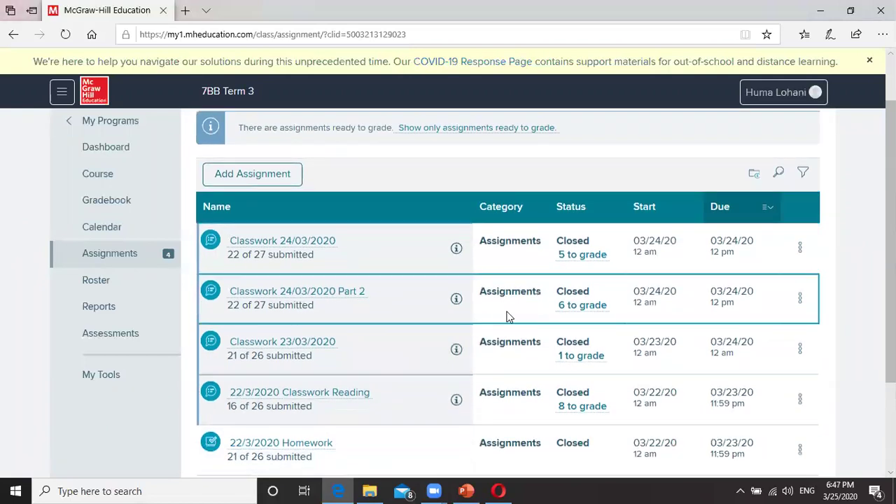
pyautogui.scroll(-1, 509, 317)
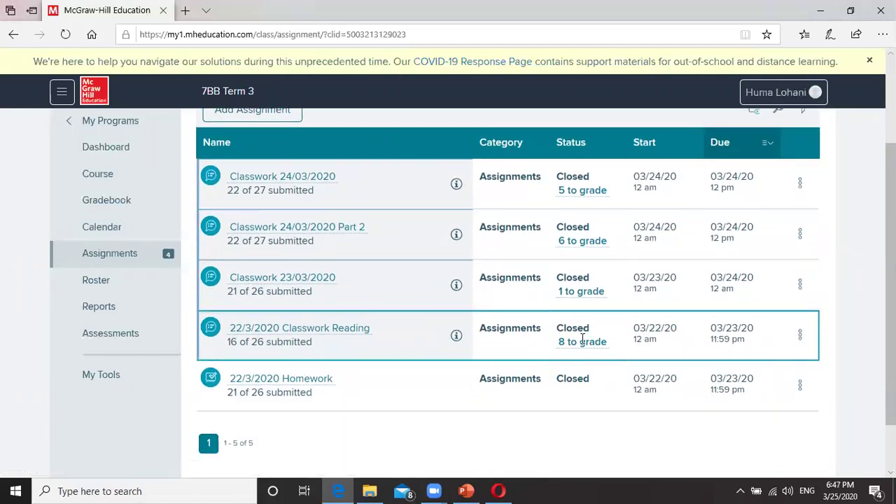
# Step: Open the '8 to grade' scores for 22/3/2020 Classwork Reading and scroll through the student table
pyautogui.click(579, 343)
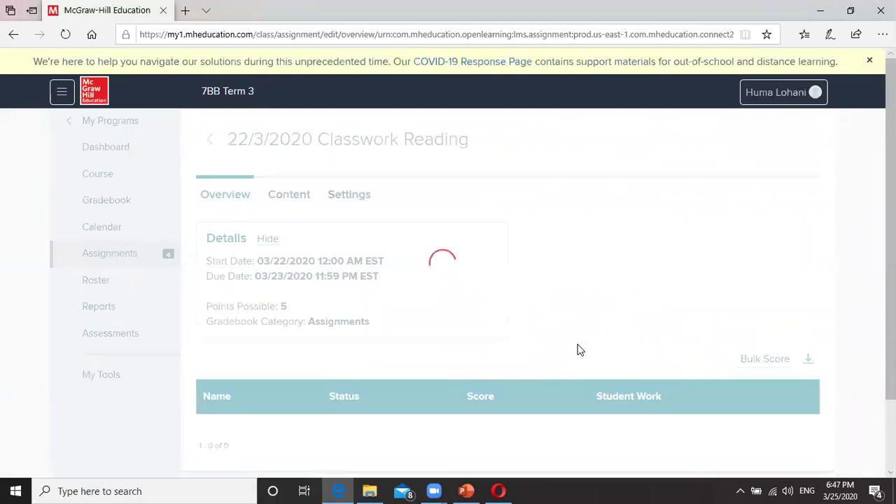
pyautogui.scroll(-2, 377, 224)
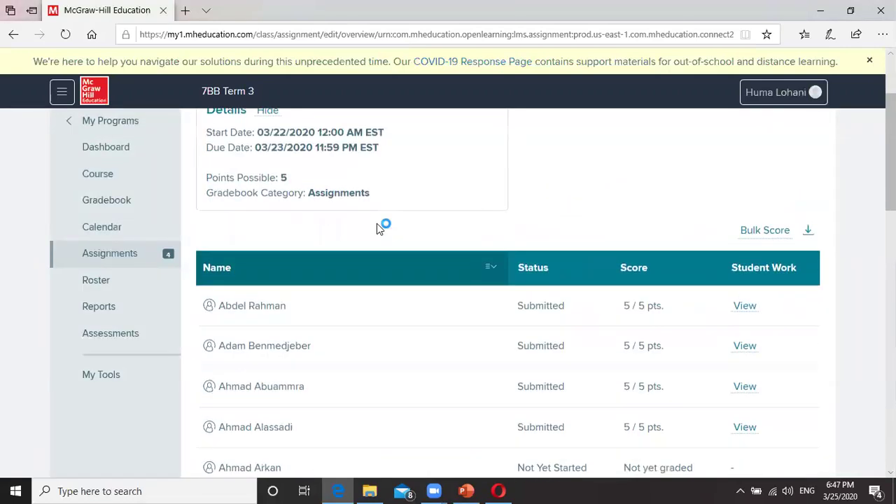
pyautogui.scroll(-1, 376, 223)
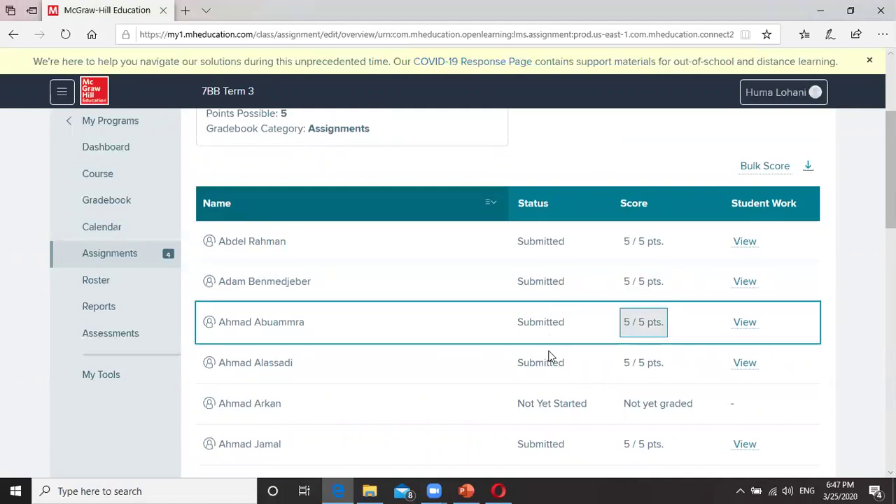
pyautogui.scroll(-1, 551, 359)
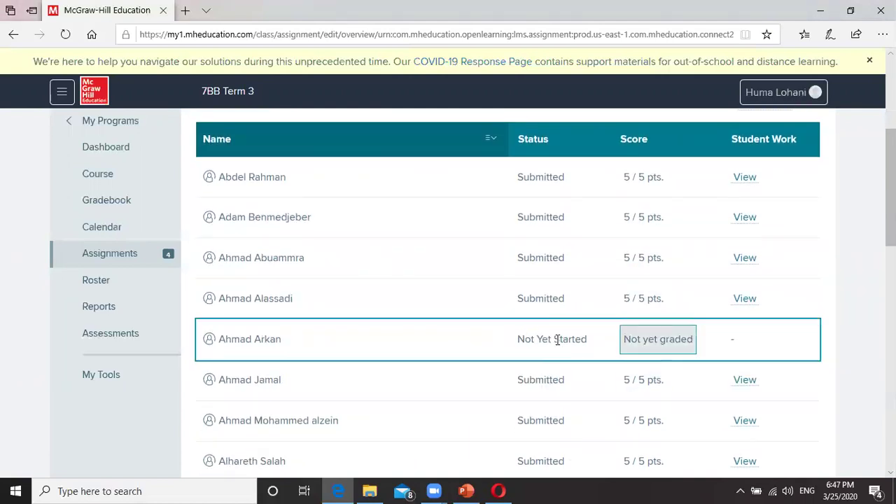
pyautogui.scroll(-1, 553, 329)
pyautogui.scroll(-2, 552, 390)
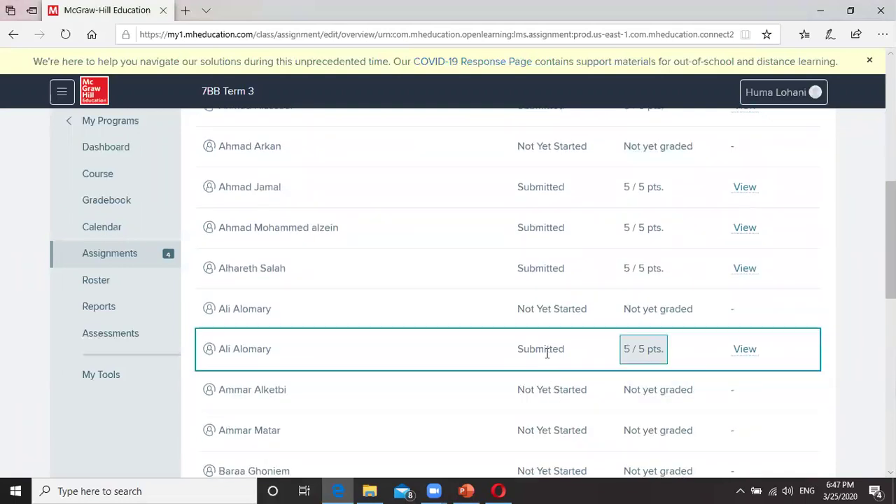
pyautogui.scroll(-5, 549, 357)
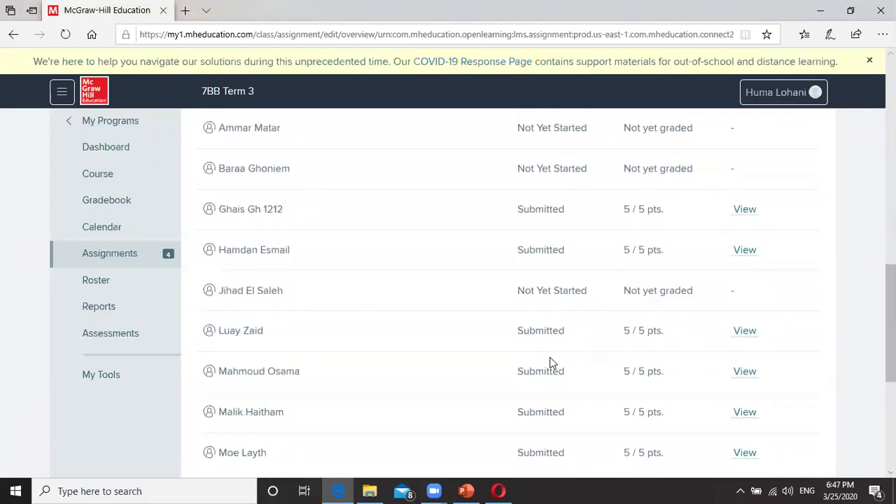
pyautogui.scroll(-3, 551, 362)
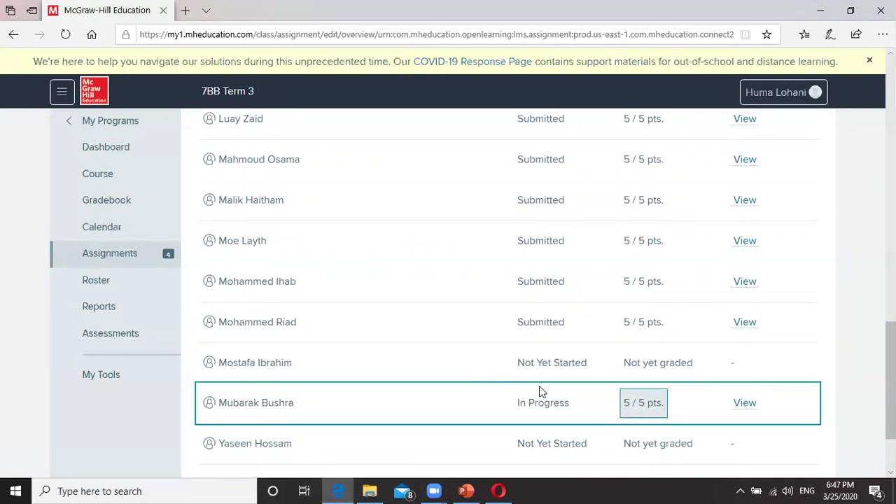
pyautogui.scroll(-3, 530, 387)
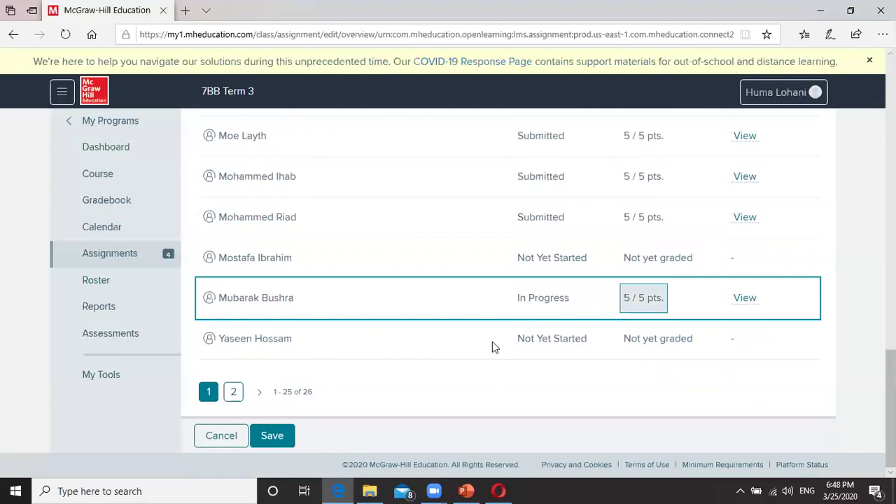